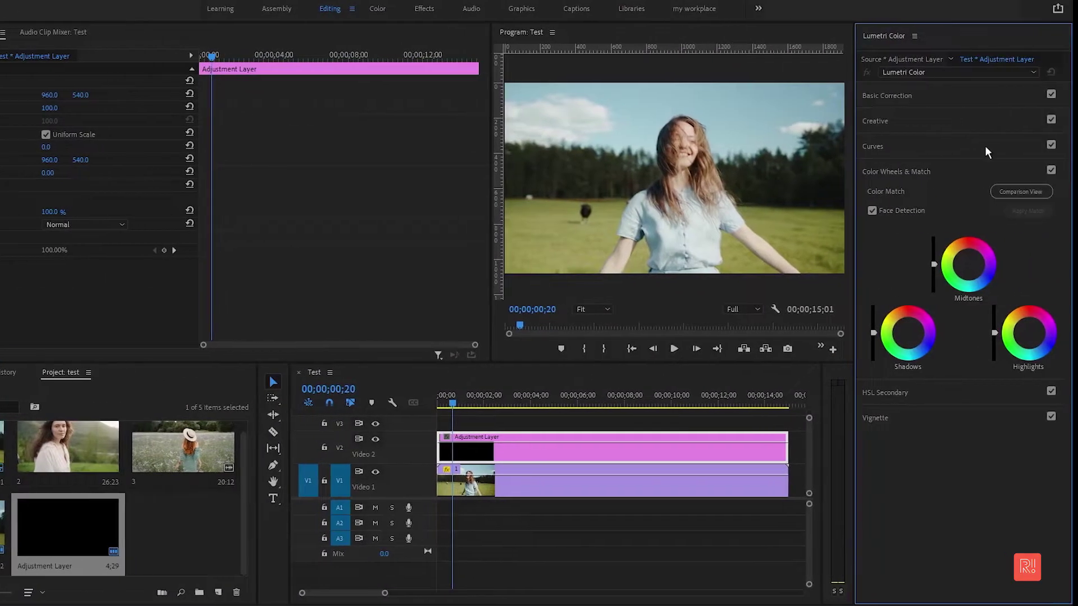
# - In the adjustment layer's Basic Correction, lower the contrast to -25
pyautogui.click(942, 104)
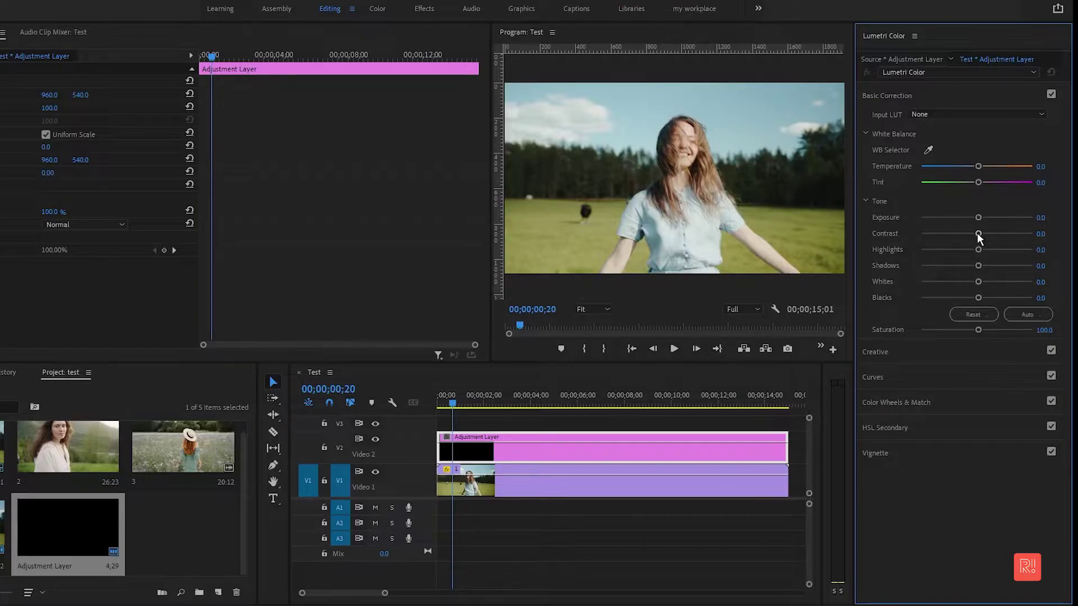
pyautogui.moveTo(977, 232); pyautogui.dragTo(964, 227)
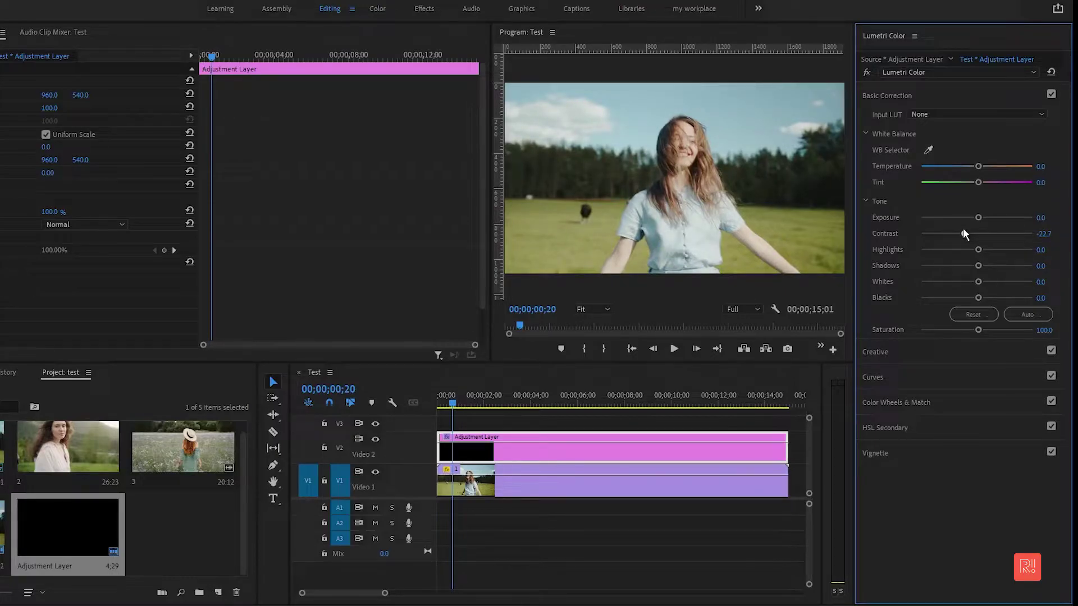
pyautogui.moveTo(962, 233); pyautogui.dragTo(960, 233)
pyautogui.click(1041, 233)
pyautogui.write('-25')
pyautogui.press('Return')
# - Lower the adjustment layer's highlights to -30 in Basic Correction
pyautogui.moveTo(972, 248); pyautogui.dragTo(958, 251)
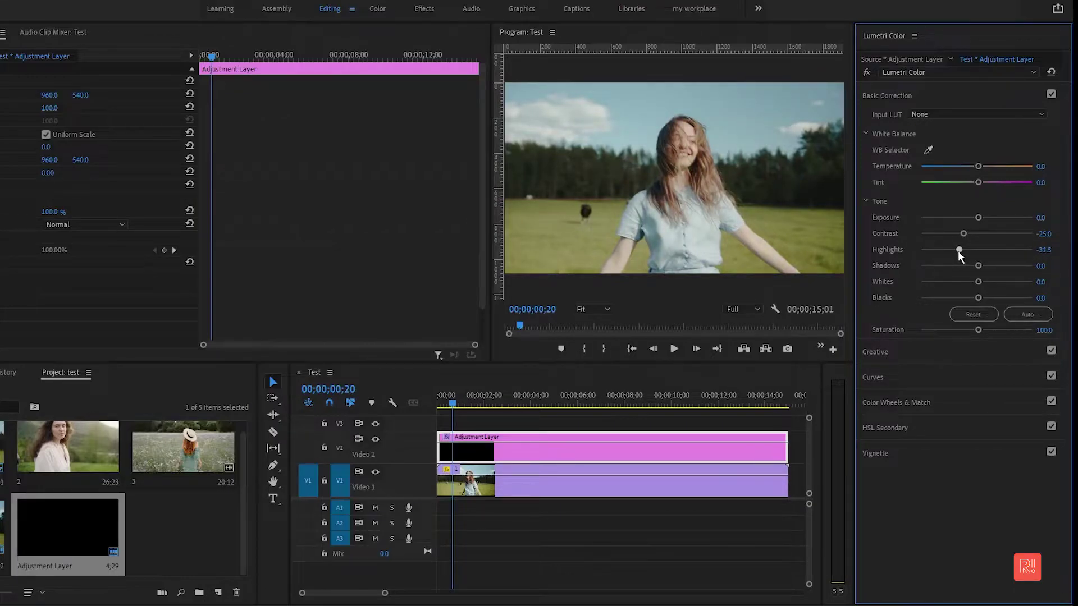
pyautogui.click(1047, 249)
pyautogui.write('-30')
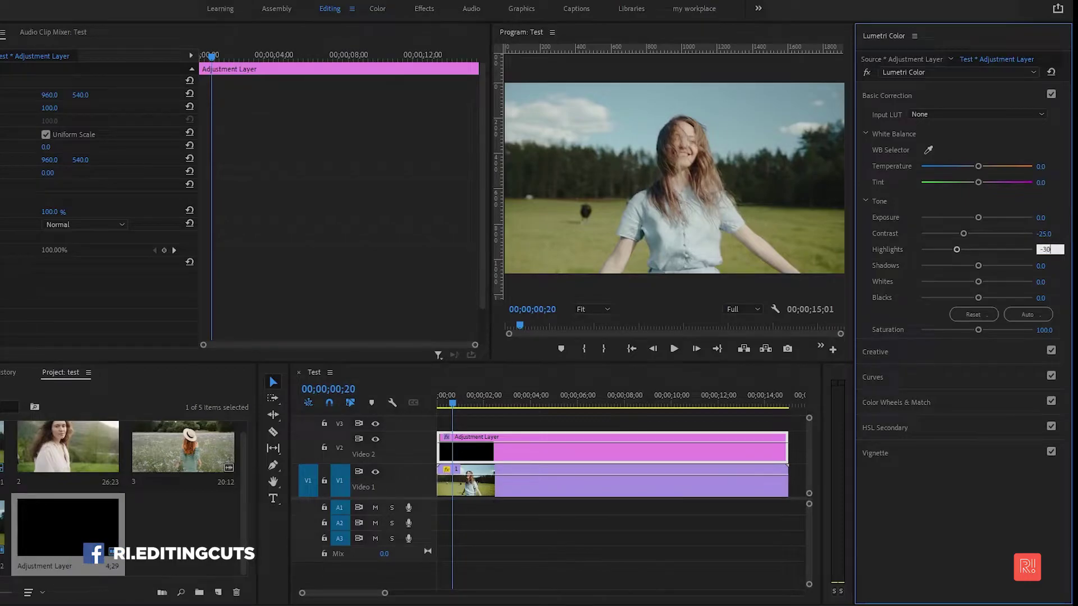
pyautogui.press('Return')
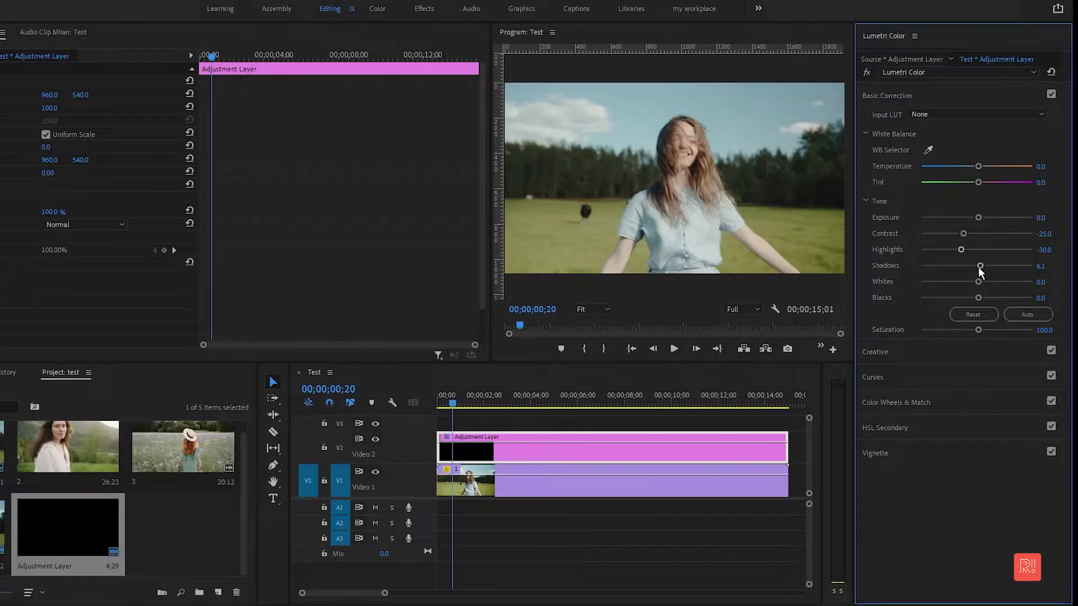
# - Set the adjustment layer's shadows to -0.8 and its whites to about 1.7
pyautogui.moveTo(978, 268)
pyautogui.mouseDown()
pyautogui.moveTo(967, 266)
pyautogui.moveTo(998, 262)
pyautogui.moveTo(970, 263)
pyautogui.mouseUp()
pyautogui.click(1043, 266)
pyautogui.write('-0.8')
pyautogui.click(1060, 282)
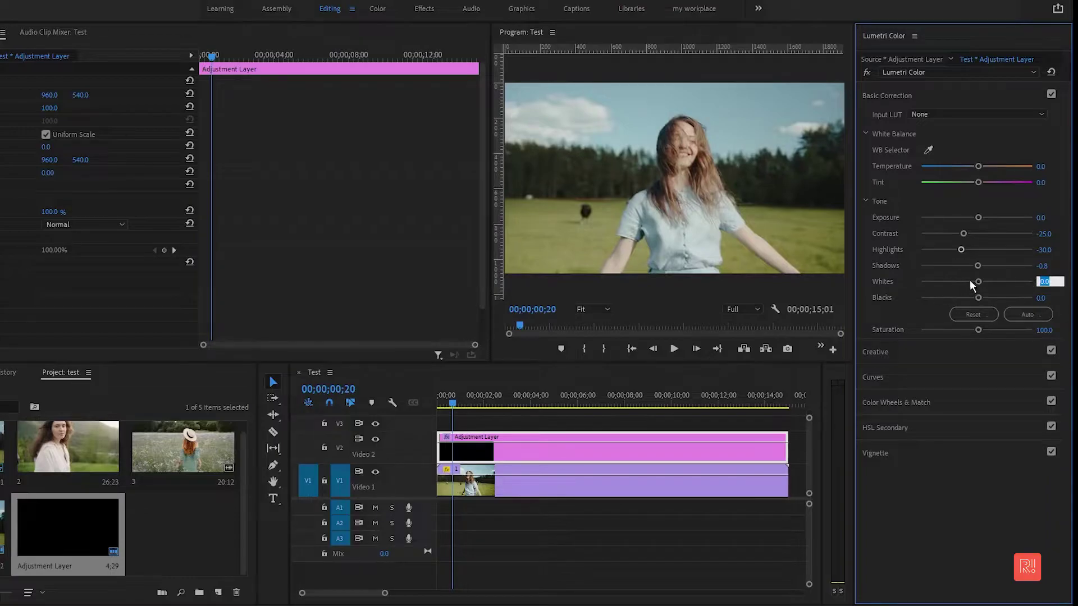
pyautogui.moveTo(977, 282); pyautogui.dragTo(978, 284)
# - Raise the blacks to 33.5 and check the graded frame in an enlarged preview
pyautogui.click(1037, 299)
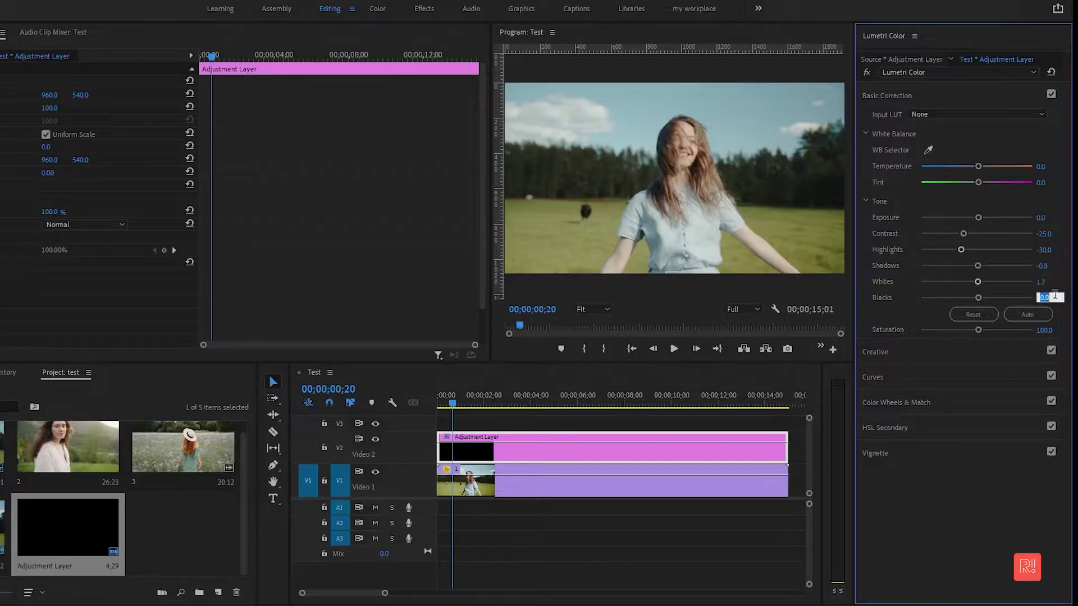
pyautogui.write('33.5')
pyautogui.press('Return')
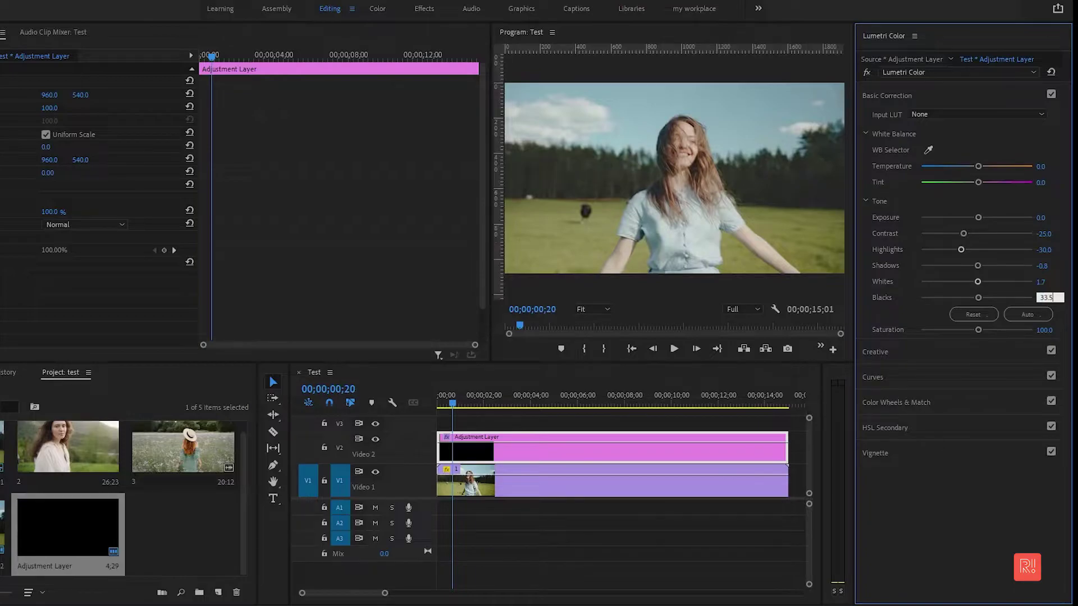
pyautogui.press('`')
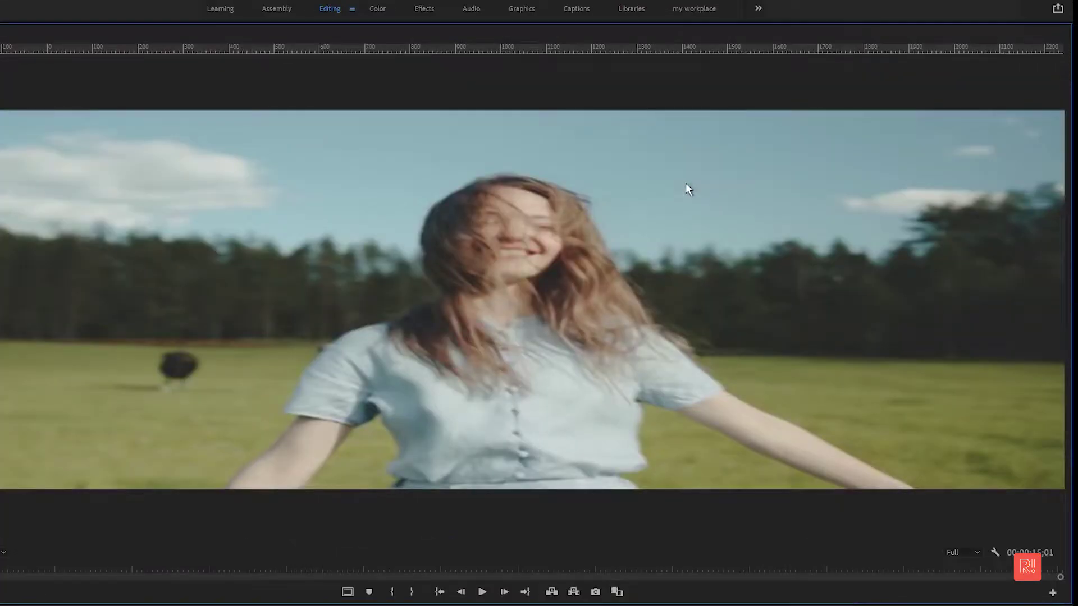
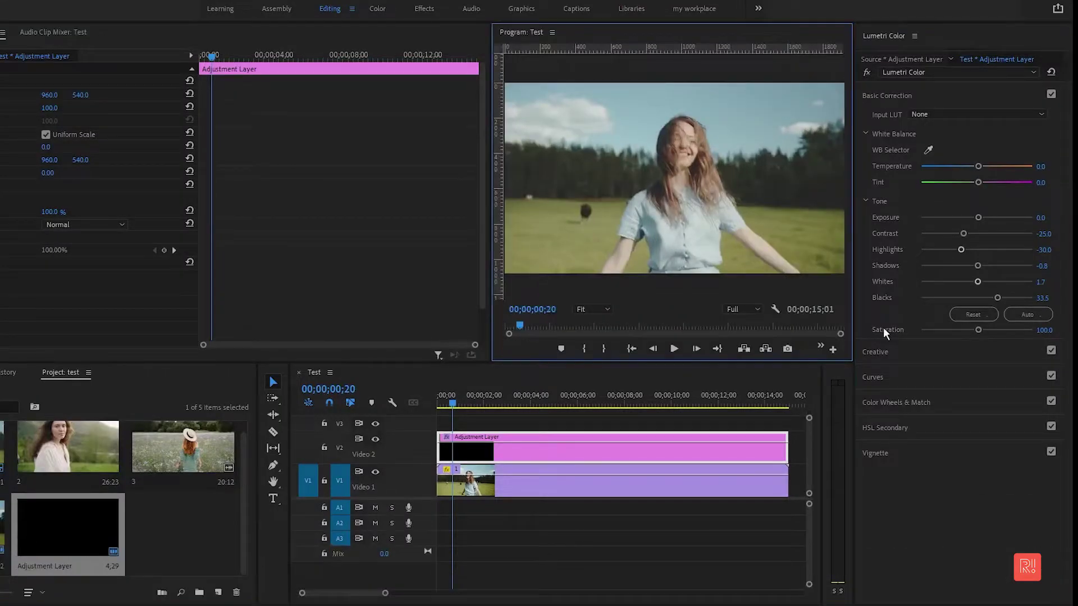
# - In the Creative adjustments, raise Faded Film to about 22.7 and Sharpen to about 10.5
pyautogui.click(894, 350)
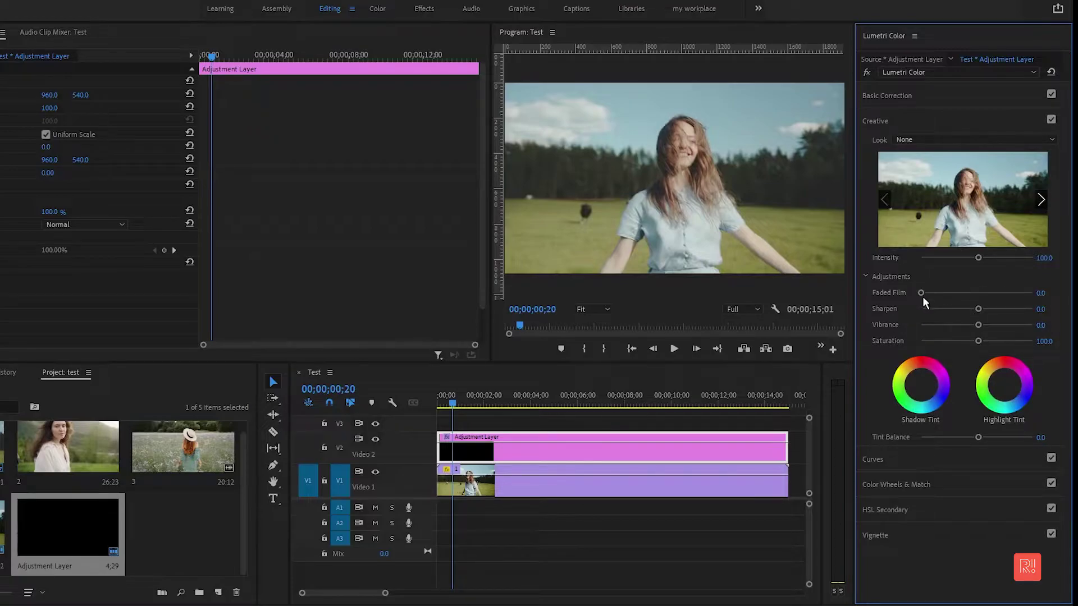
pyautogui.moveTo(921, 296); pyautogui.dragTo(941, 295)
pyautogui.moveTo(940, 294); pyautogui.dragTo(946, 295)
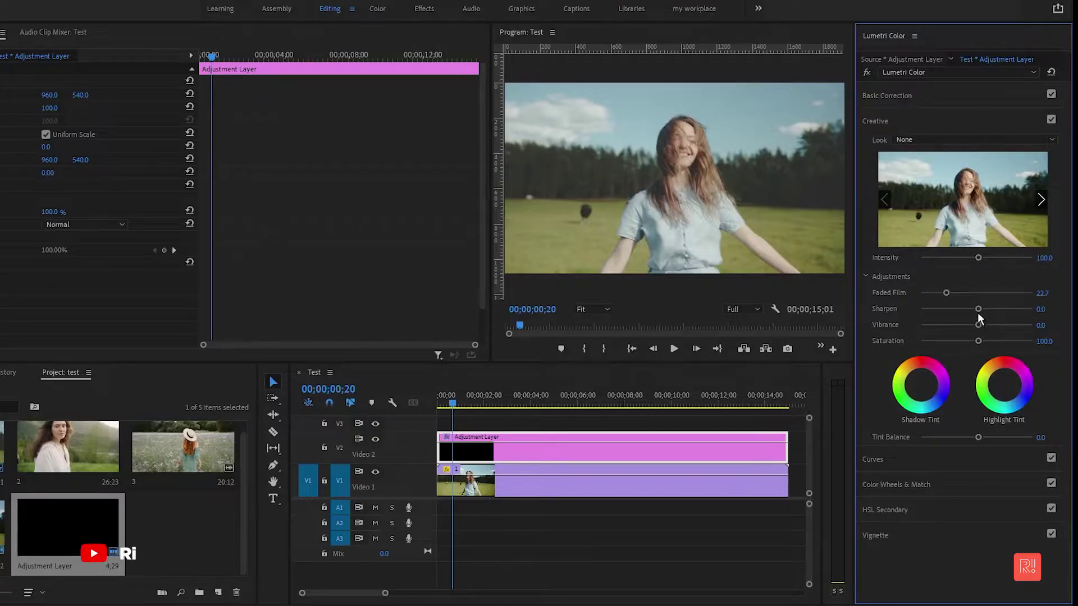
pyautogui.moveTo(978, 309)
pyautogui.mouseDown()
pyautogui.moveTo(988, 311)
pyautogui.moveTo(980, 306)
pyautogui.mouseUp()
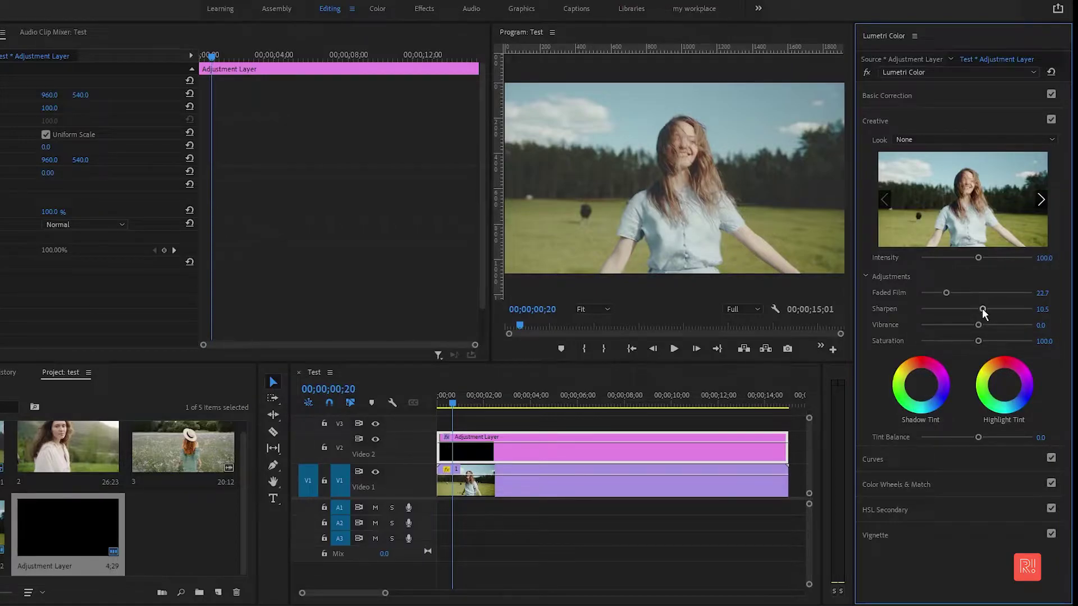
# - Set the creative Vibrance to about 24.9 and Saturation to about 85.1
pyautogui.moveTo(979, 322); pyautogui.dragTo(980, 322)
pyautogui.moveTo(978, 323)
pyautogui.mouseDown()
pyautogui.moveTo(974, 343)
pyautogui.moveTo(967, 335)
pyautogui.mouseUp()
pyautogui.click(981, 324)
pyautogui.moveTo(988, 325); pyautogui.dragTo(990, 326)
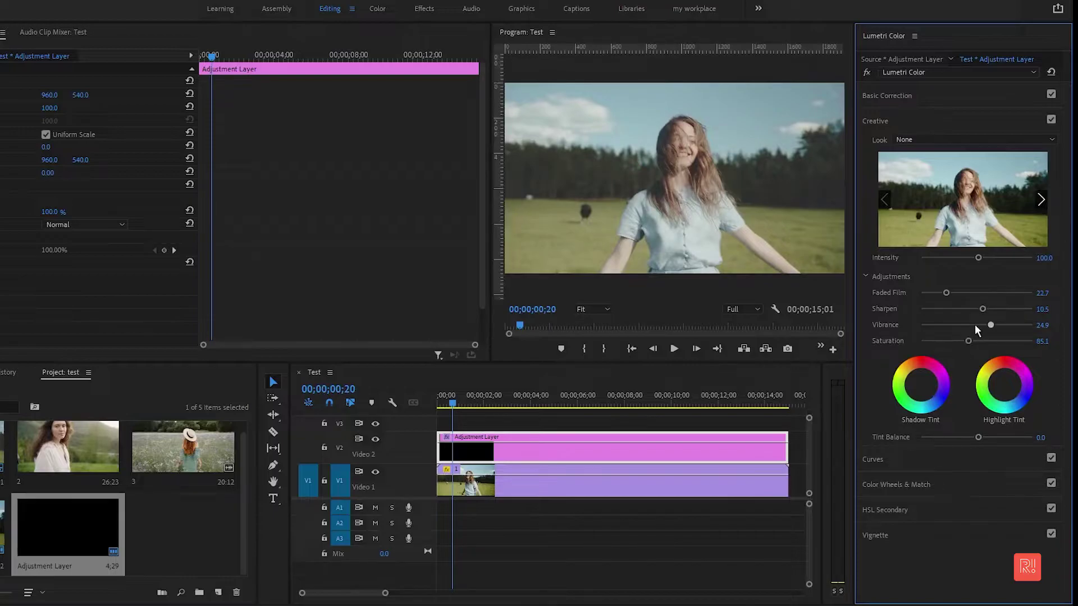
# - Add a midpoint to the white RGB curve and lift it very slightly above the diagonal
pyautogui.click(933, 464)
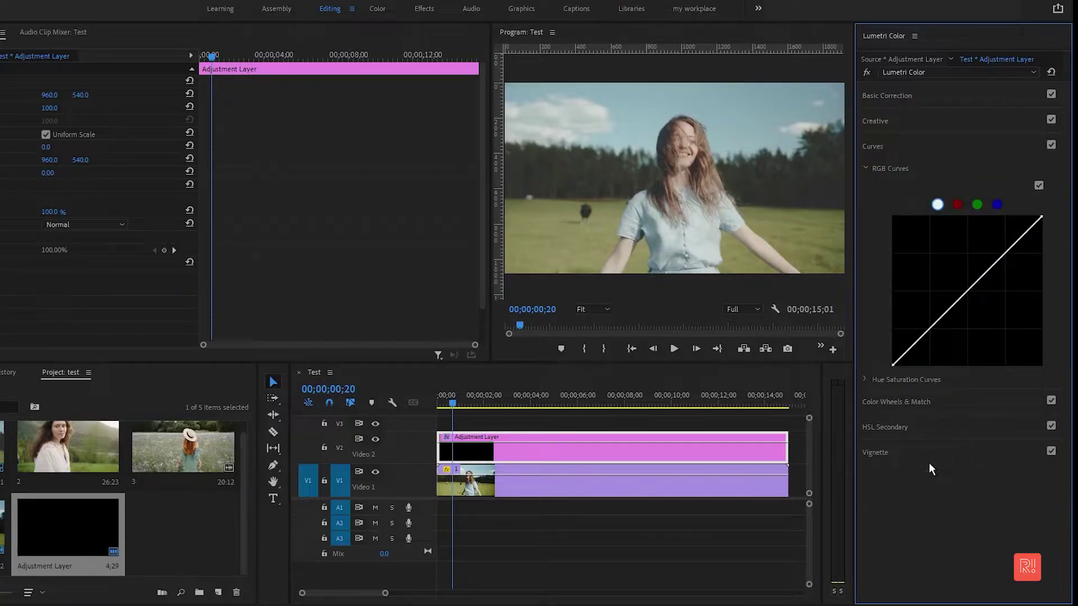
pyautogui.moveTo(967, 290)
pyautogui.mouseDown()
pyautogui.moveTo(969, 300)
pyautogui.moveTo(965, 285)
pyautogui.mouseUp()
pyautogui.doubleClick(985, 305)
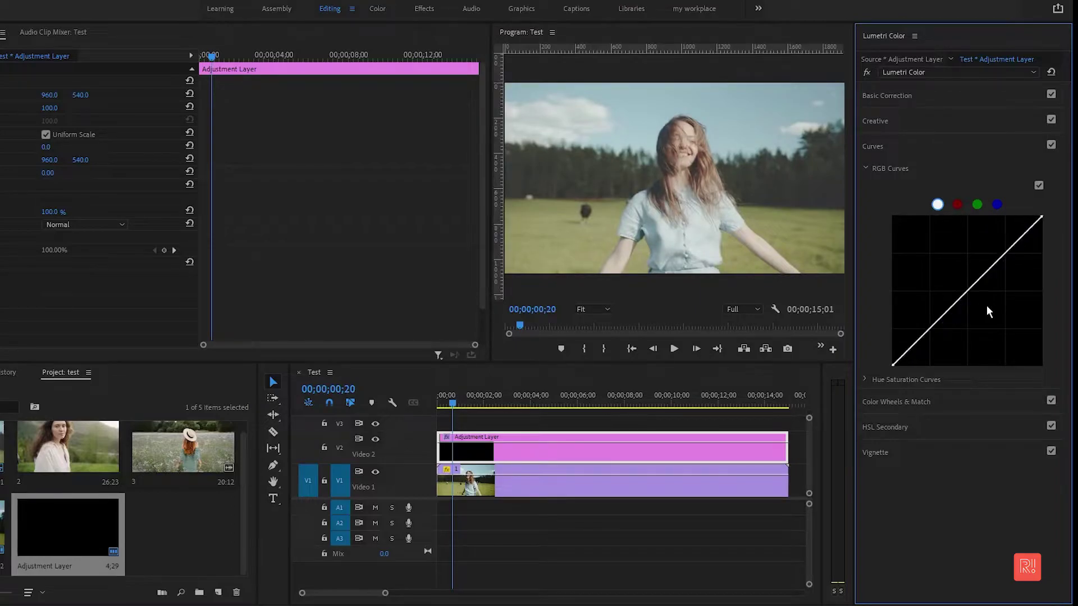
pyautogui.click(964, 290)
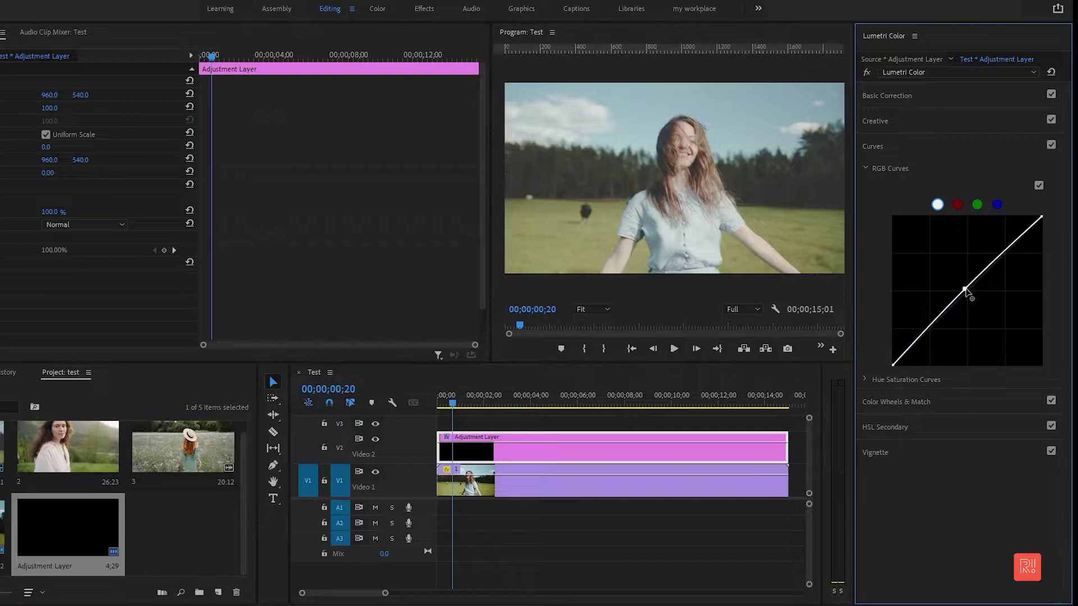
pyautogui.hotkey('ctrl', 'shift', 'r')
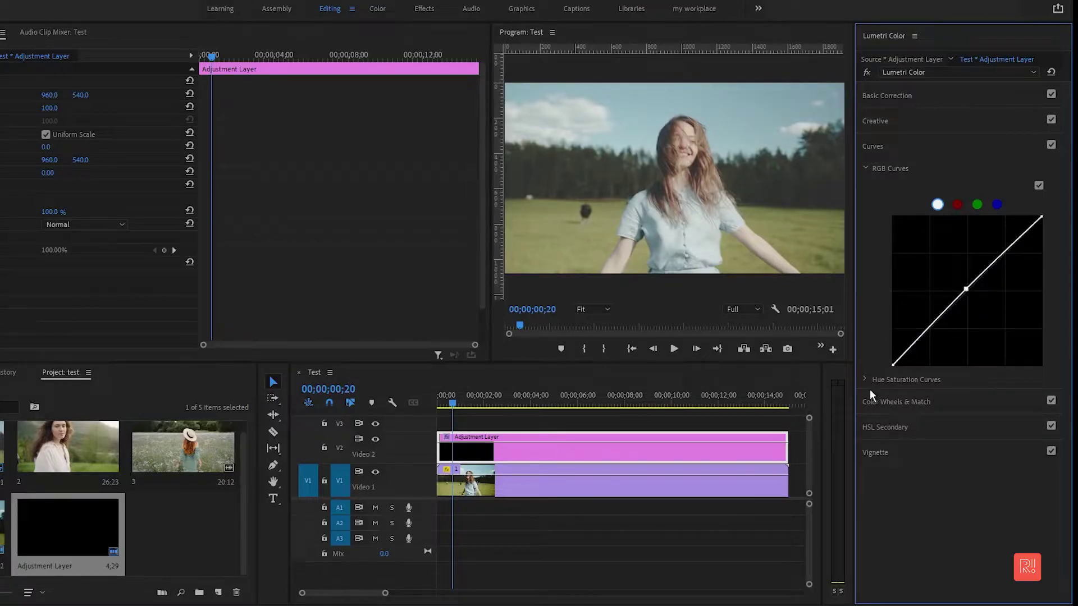
pyautogui.click(864, 378)
pyautogui.click(864, 377)
# - Shift the midtones color wheel slightly toward warm yellow-orange and scrub the sequence back to 00;00;00;17 to review the grade
pyautogui.click(900, 403)
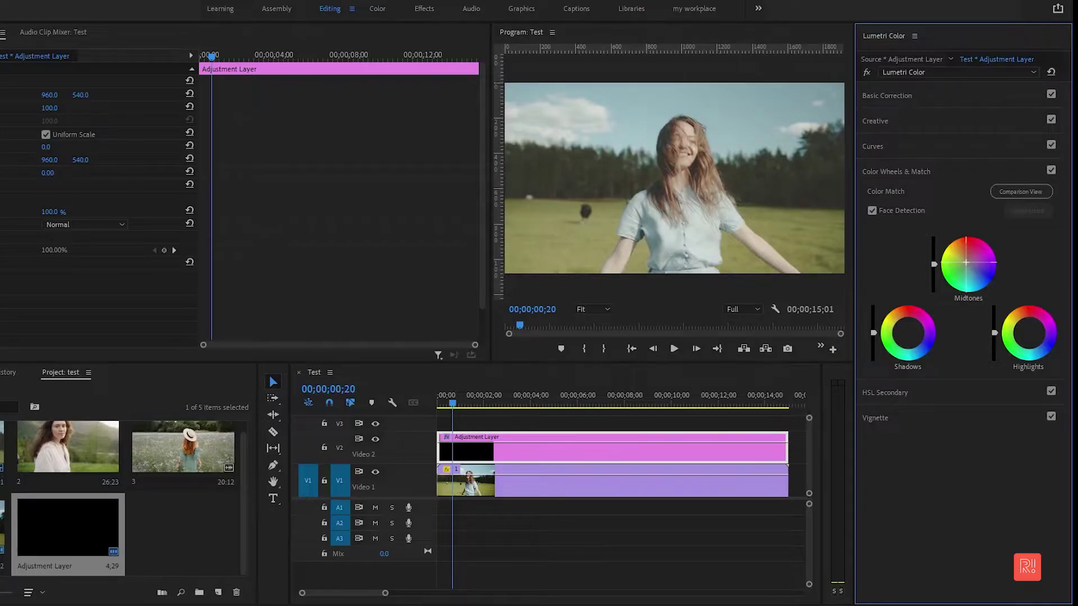
pyautogui.click(934, 263)
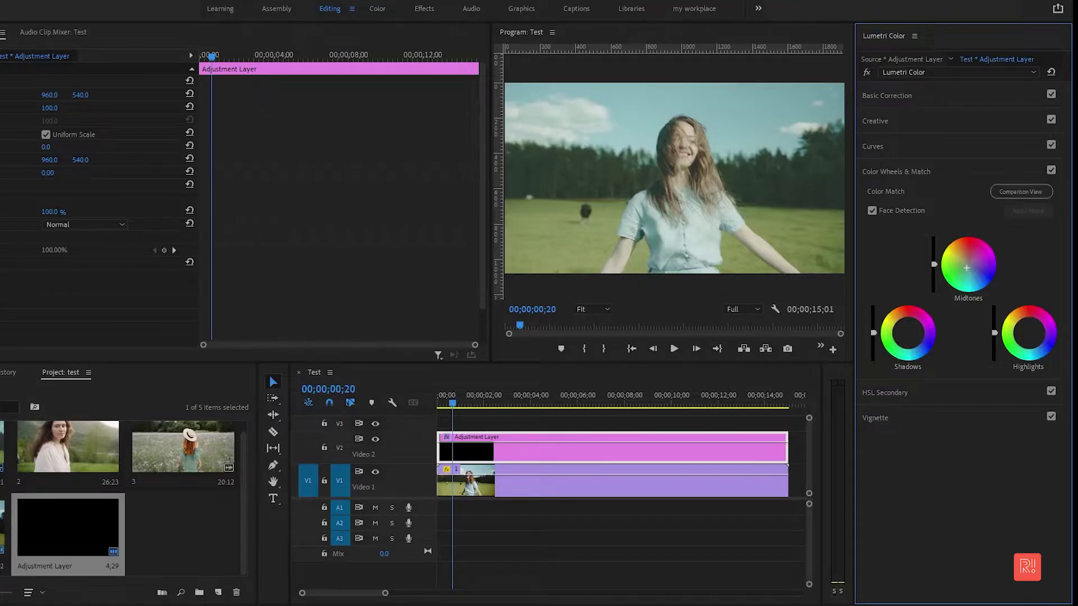
pyautogui.press('space')
pyautogui.click(964, 273)
pyautogui.moveTo(967, 267); pyautogui.dragTo(964, 260)
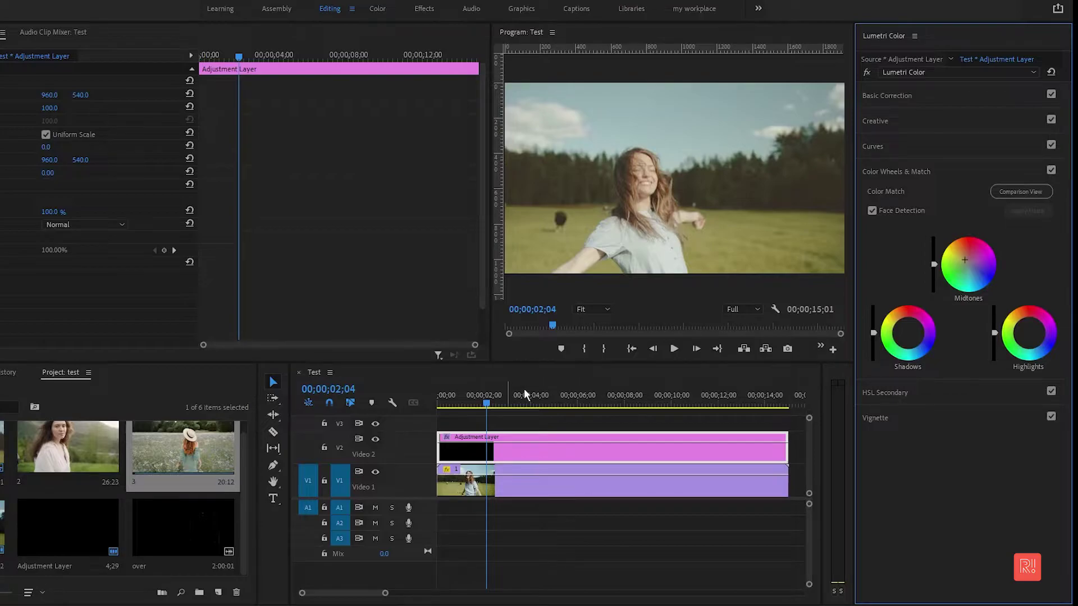
pyautogui.click(536, 402)
pyautogui.moveTo(537, 402); pyautogui.dragTo(444, 393)
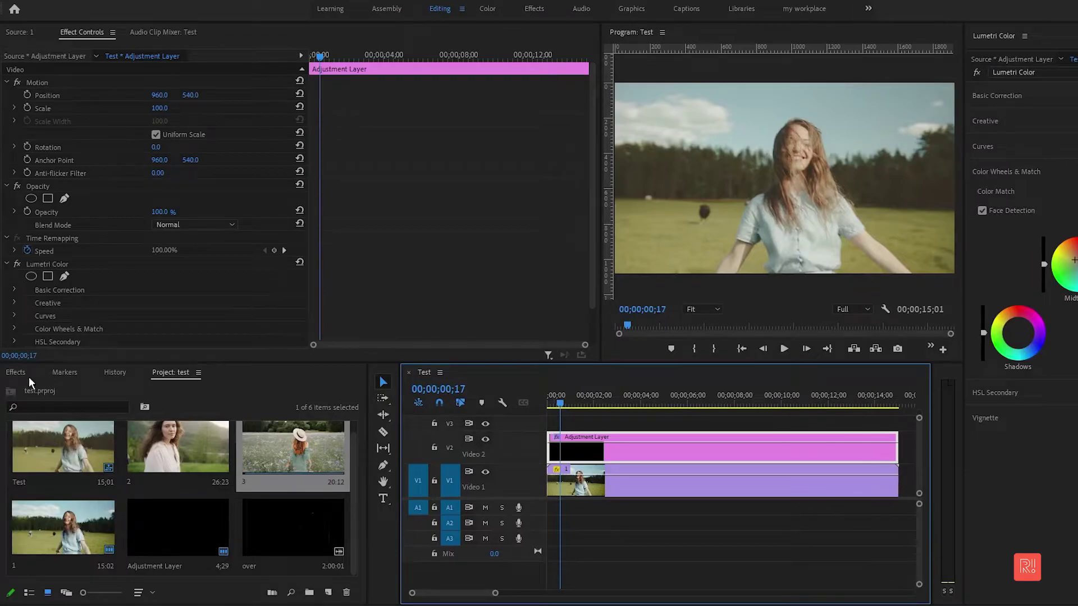
# - Find the Color Emboss video effect and apply it to the adjustment layer on Video 2
pyautogui.click(17, 372)
pyautogui.click(47, 386)
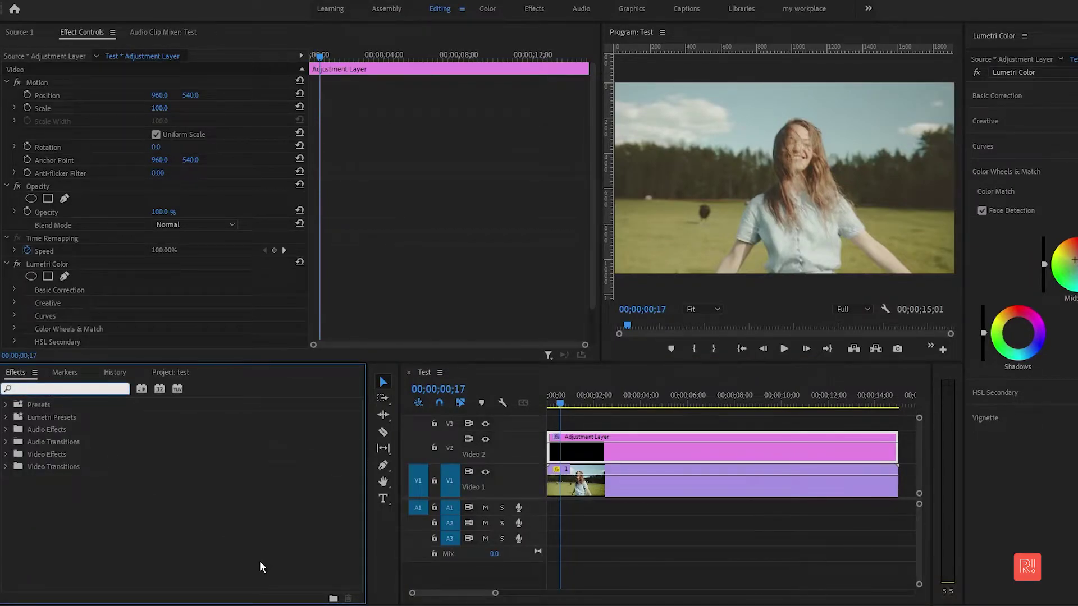
pyautogui.write('c')
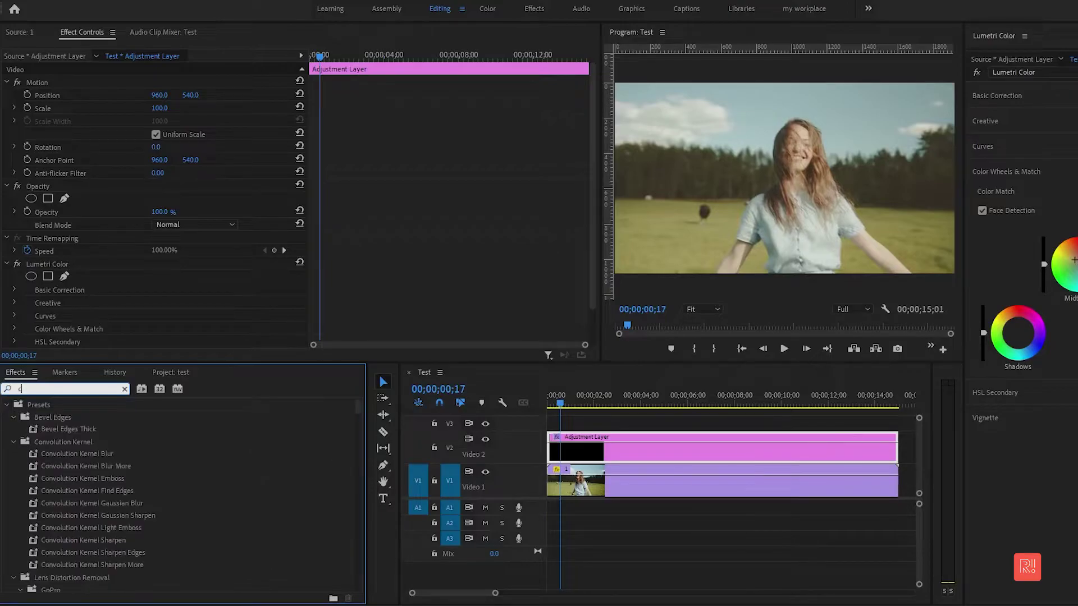
pyautogui.write('olor')
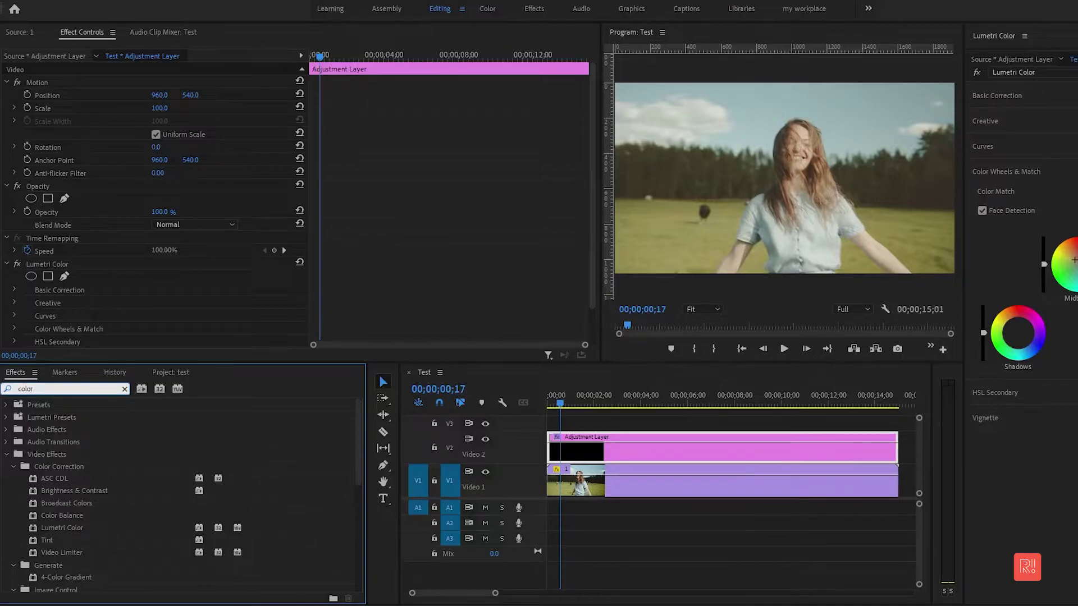
pyautogui.write('em')
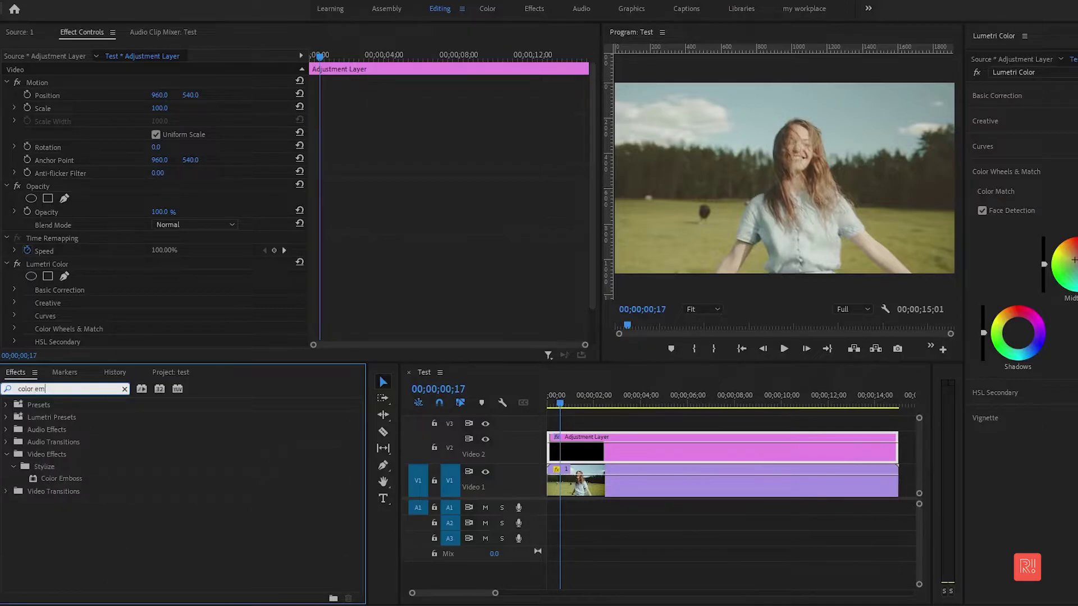
pyautogui.write('boss')
pyautogui.moveTo(48, 480); pyautogui.dragTo(589, 444)
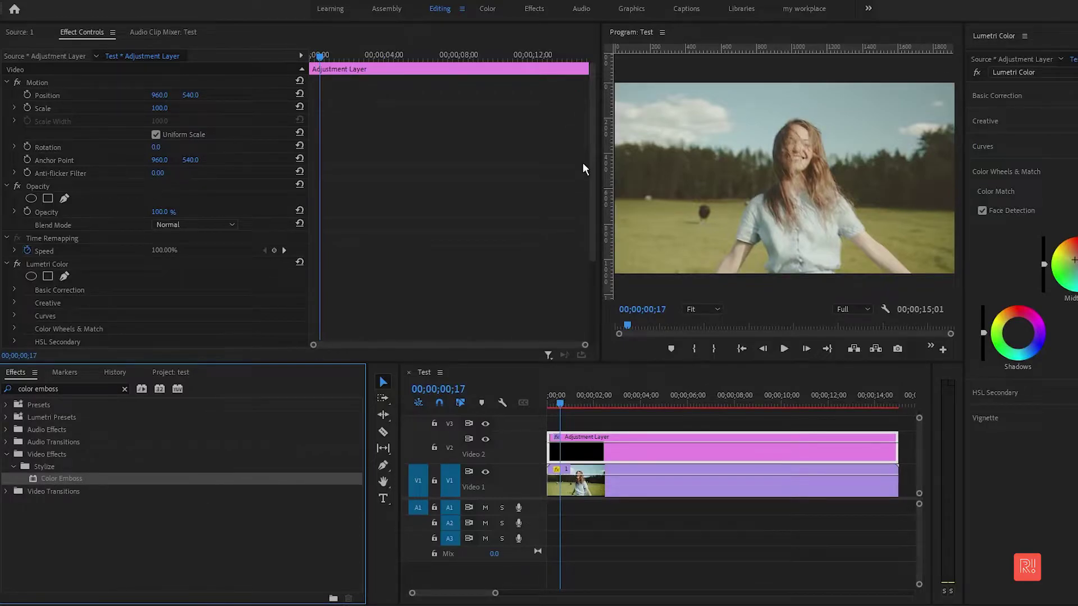
# - Set the Color Emboss direction to 25° and its relief to 1.70
pyautogui.scroll(-5, 211, 309)
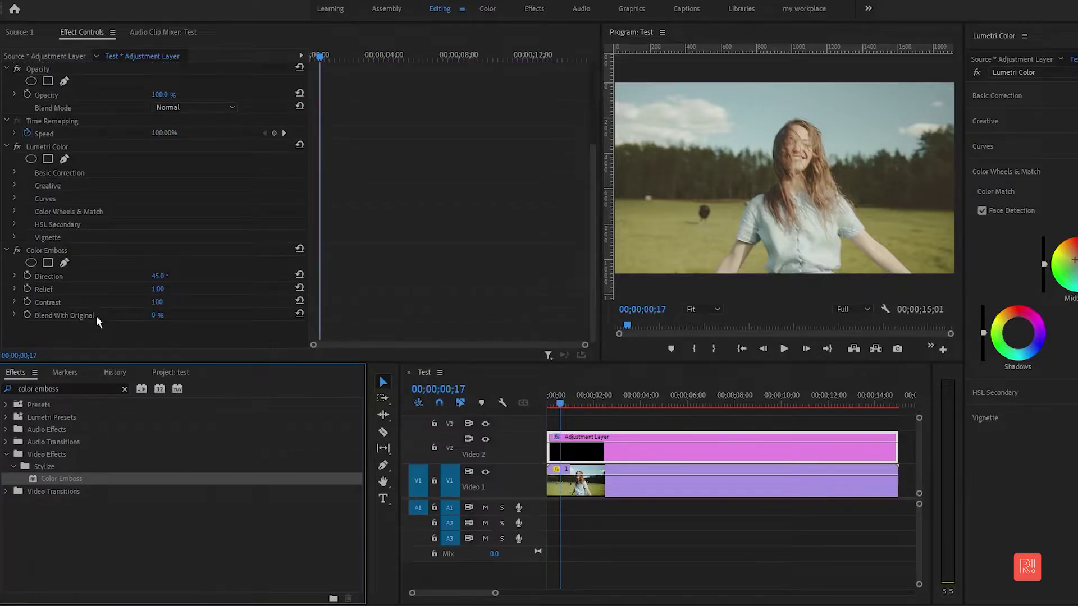
pyautogui.click(159, 277)
pyautogui.write('25')
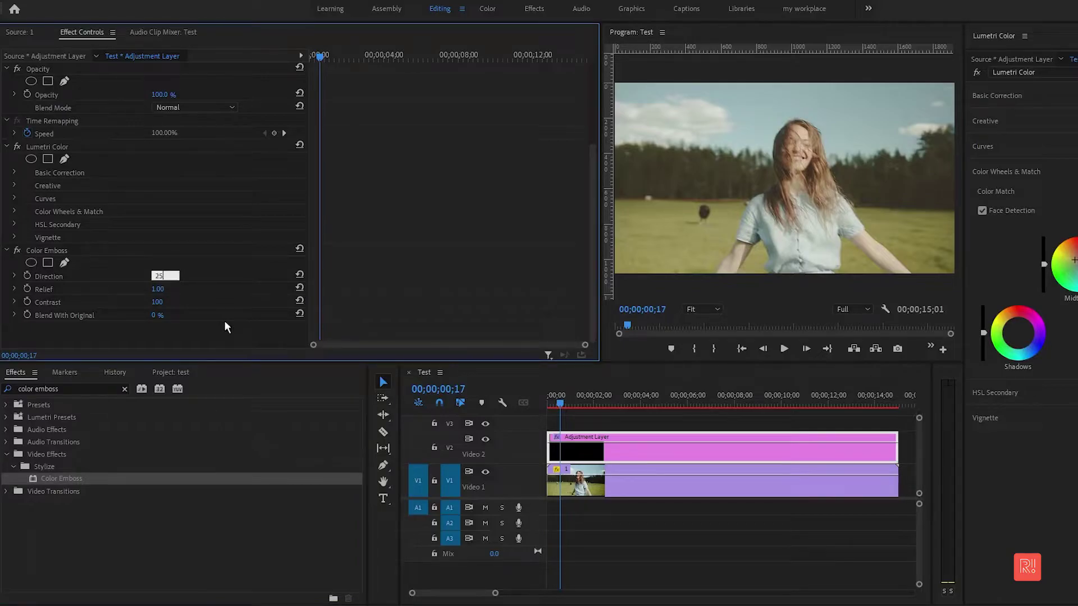
pyautogui.press('Return')
pyautogui.press('Tab')
pyautogui.write('1')
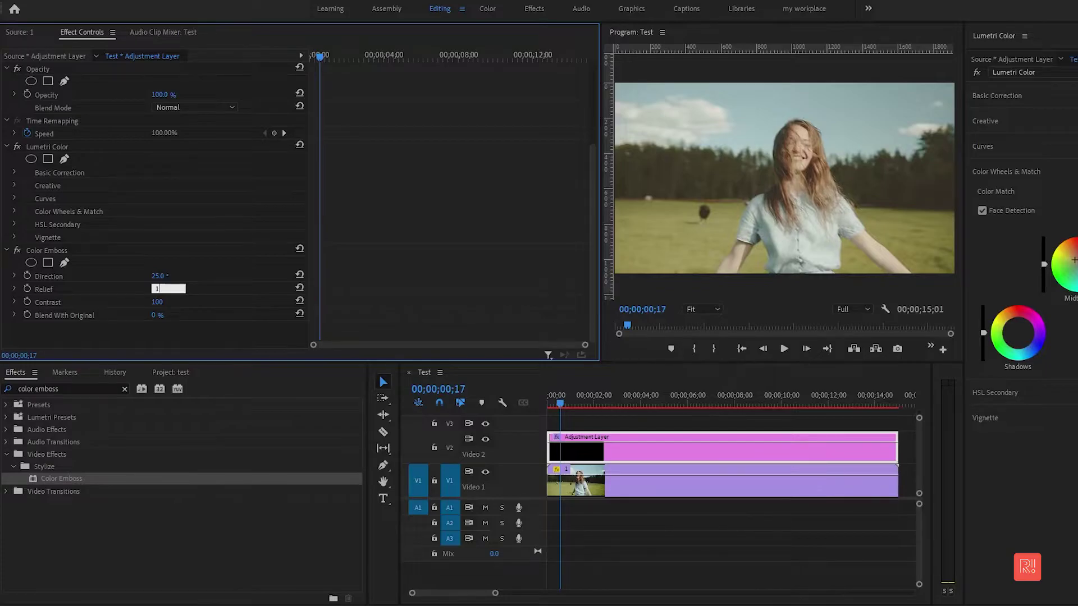
pyautogui.write('.7')
pyautogui.press('Return')
# - Set the Color Emboss contrast to 89 and Blend With Original to 40%
pyautogui.moveTo(170, 308); pyautogui.dragTo(164, 307)
pyautogui.click(168, 311)
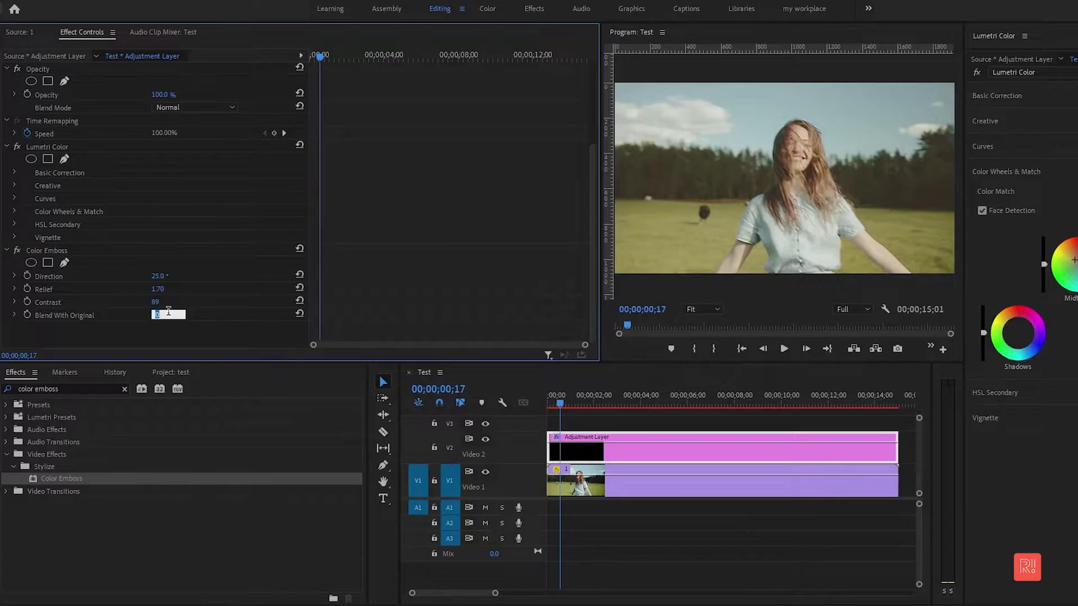
pyautogui.write('40')
pyautogui.press('Return')
# - Find the Noise video effect by searching for "nois" and apply it to the adjustment layer on Video 2
pyautogui.click(125, 389)
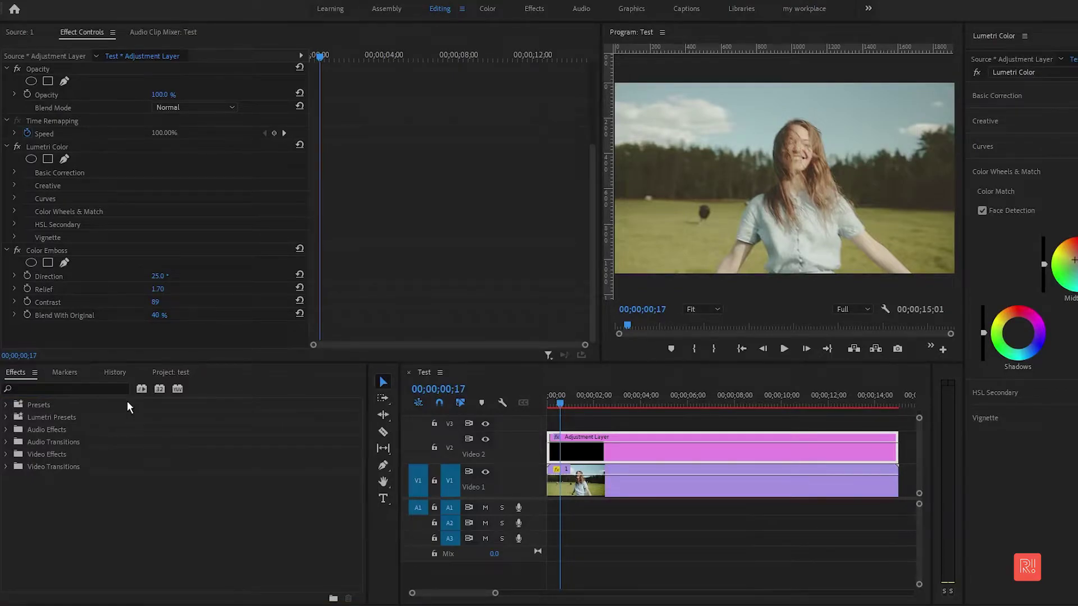
pyautogui.click(108, 390)
pyautogui.write('noi')
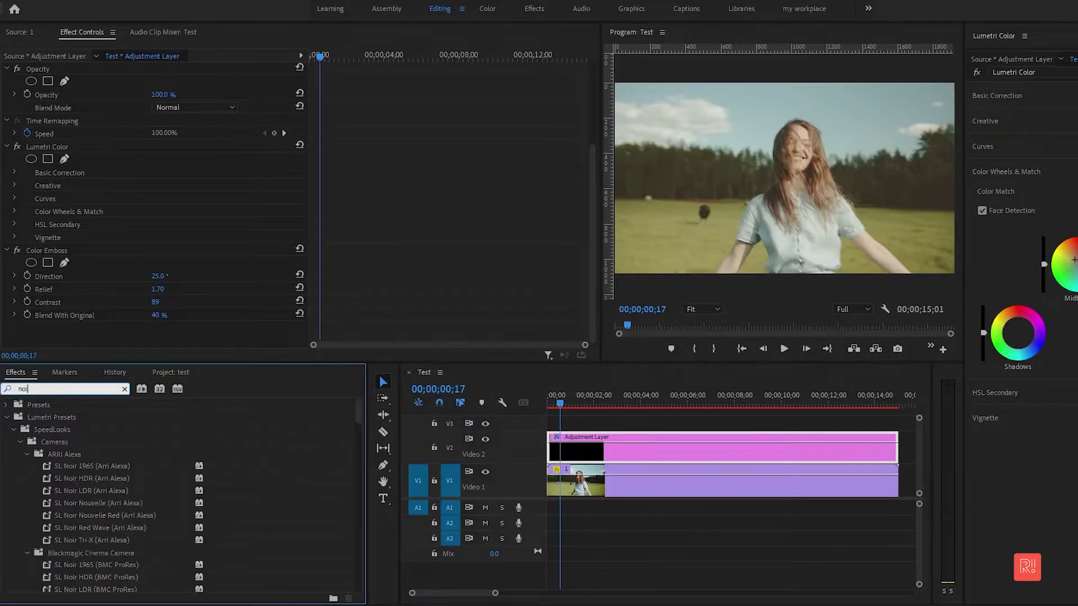
pyautogui.write('s')
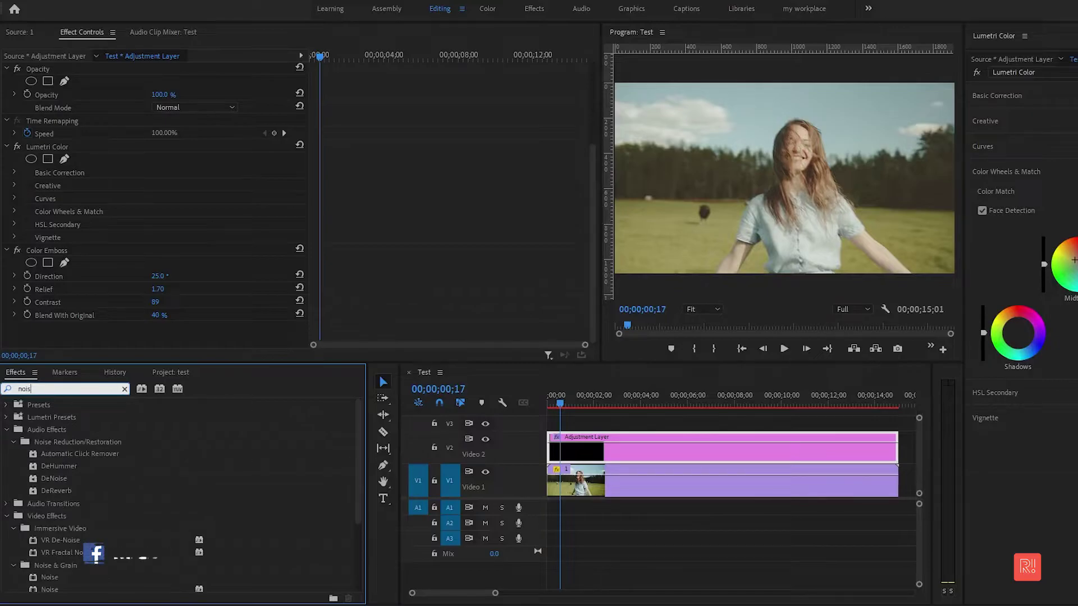
pyautogui.scroll(-2, 240, 467)
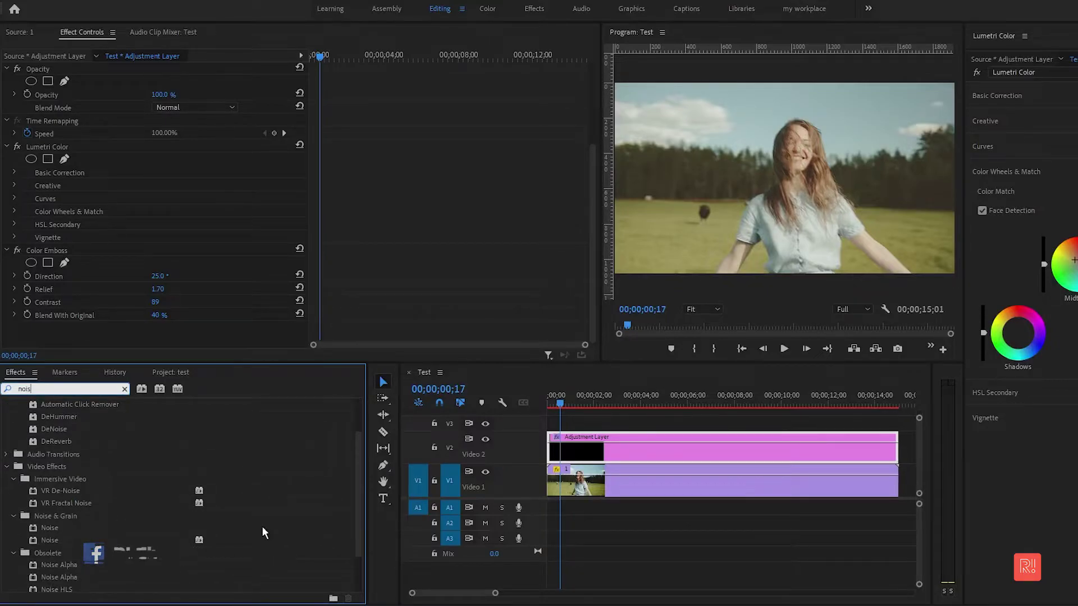
pyautogui.scroll(1, 262, 527)
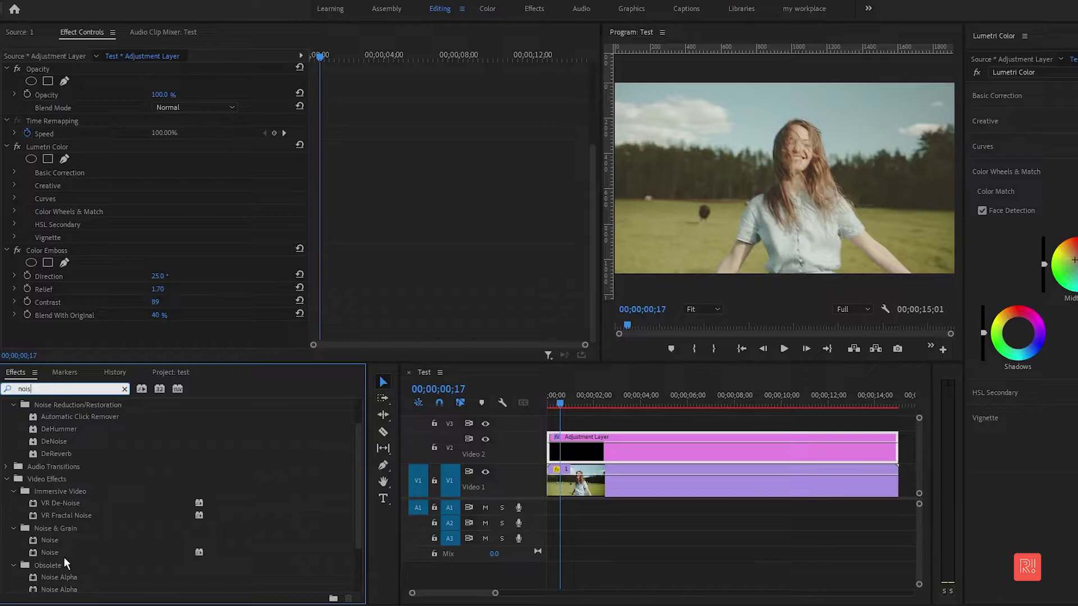
pyautogui.moveTo(52, 548); pyautogui.dragTo(628, 447)
pyautogui.click(627, 447)
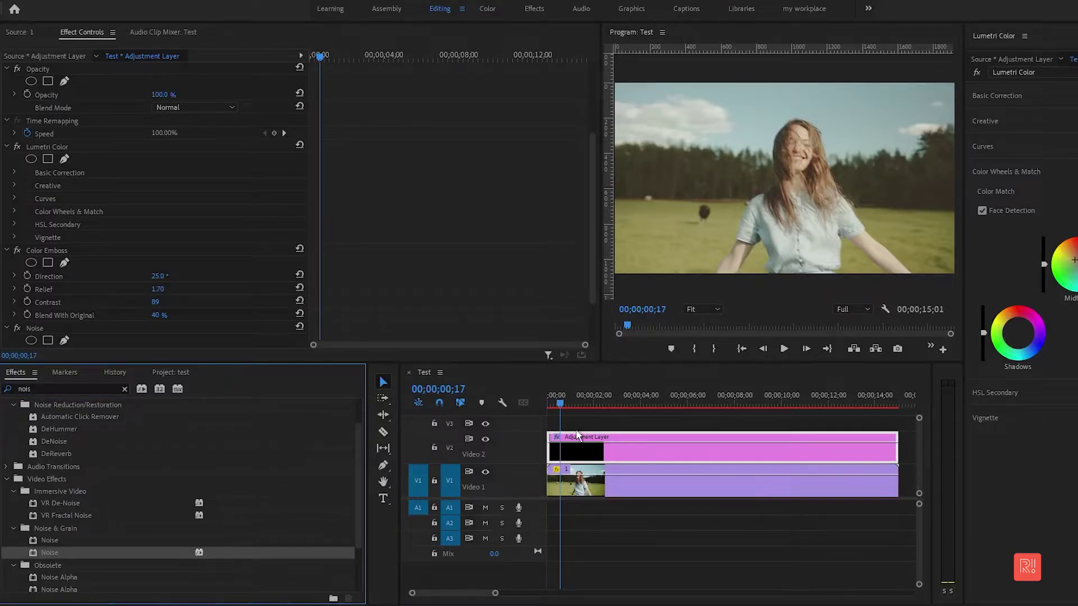
# - Set the Noise effect's amount to 17% and review the grade in an enlarged preview, scrubbing to 00;00;00;29
pyautogui.scroll(-3, 429, 268)
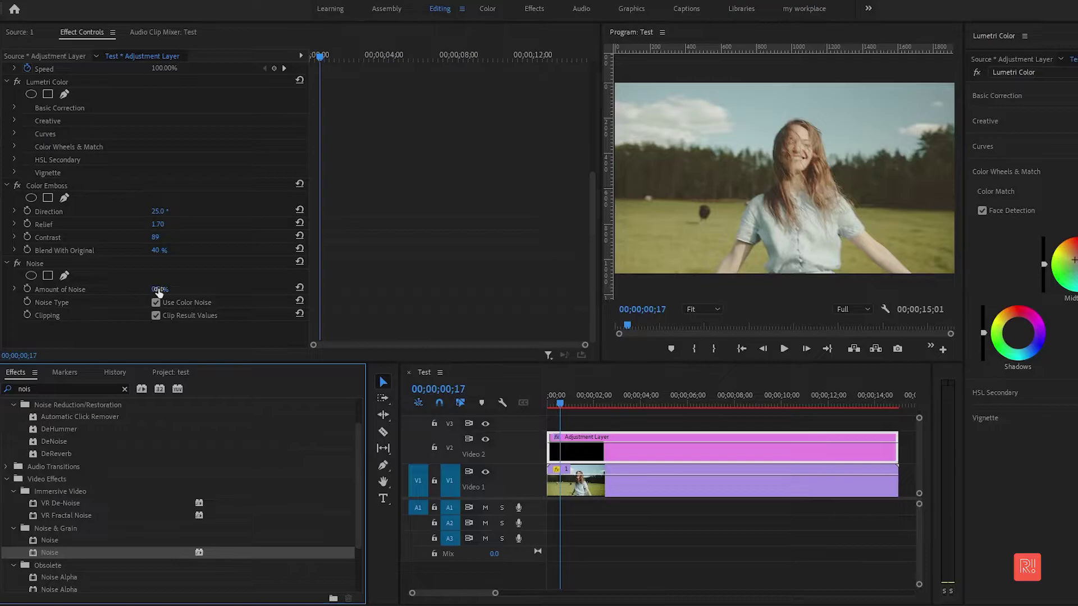
pyautogui.moveTo(159, 291); pyautogui.dragTo(168, 291)
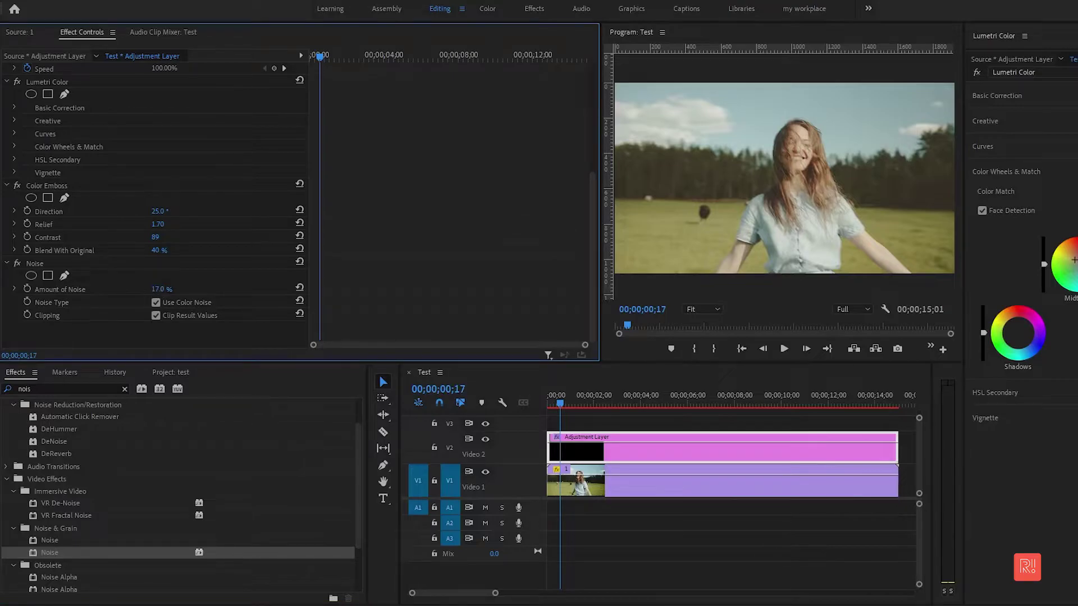
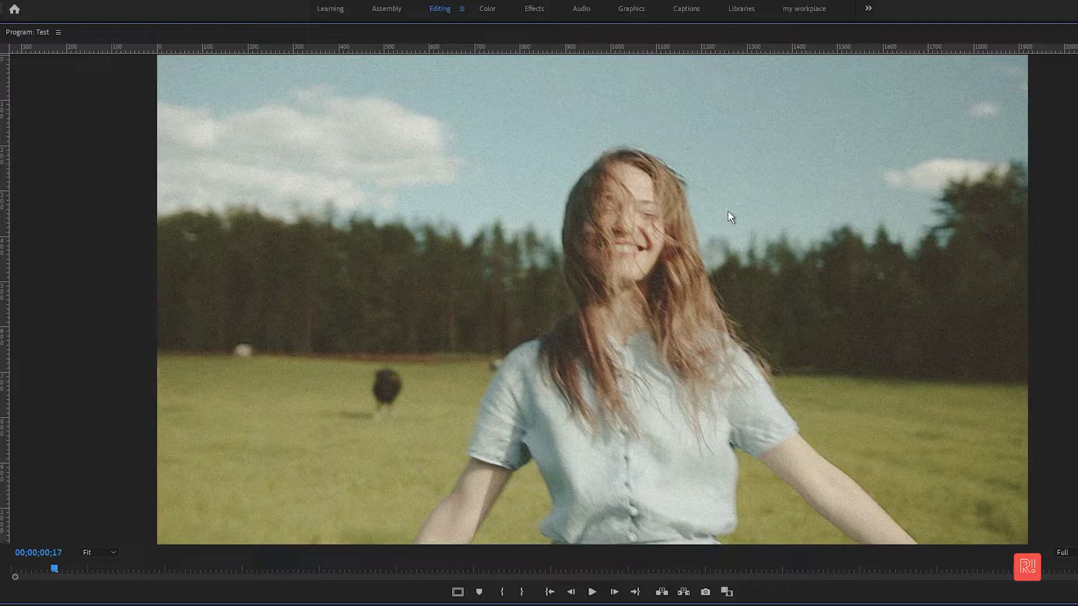
pyautogui.moveTo(55, 569); pyautogui.dragTo(84, 567)
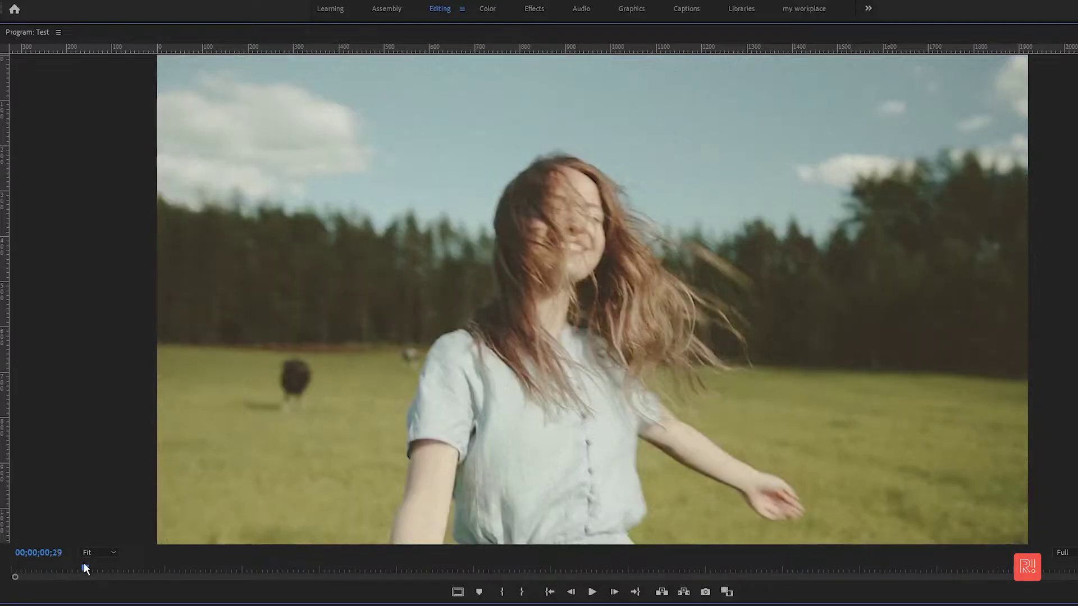
pyautogui.press('`')
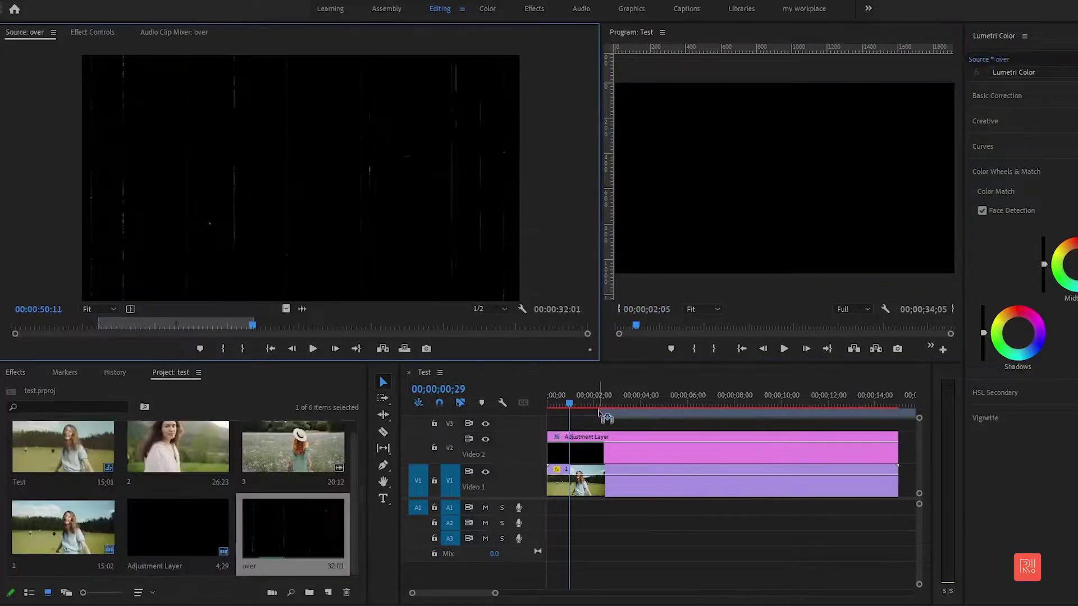
# - Place the over clip on Video 3, trimmed to the adjustment layer's end, with its blend mode set to Screen
pyautogui.moveTo(293, 528); pyautogui.dragTo(544, 425)
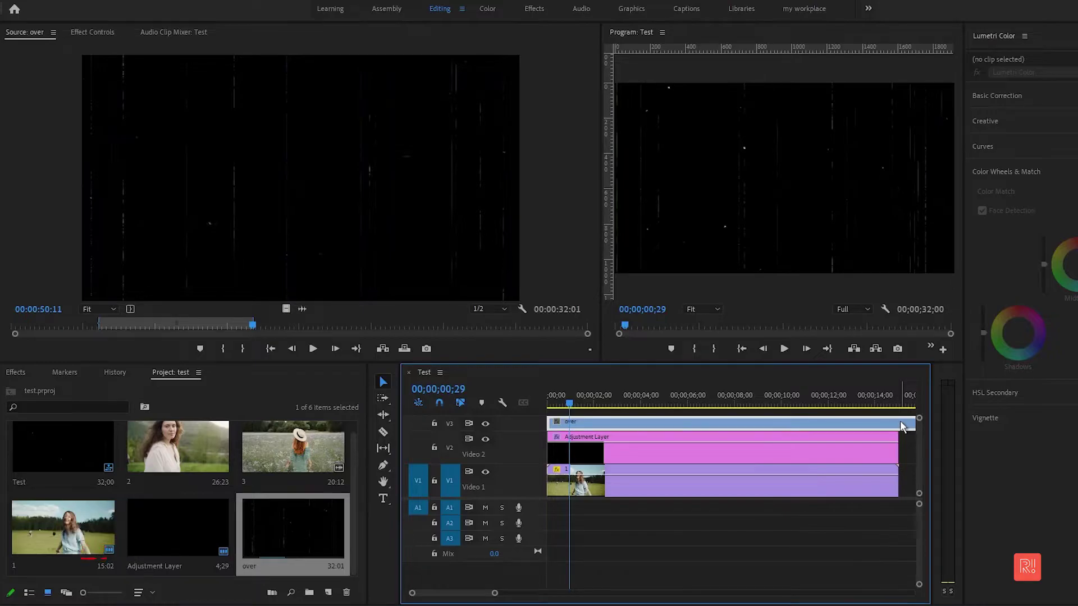
pyautogui.moveTo(901, 427); pyautogui.dragTo(897, 426)
pyautogui.rightClick(897, 427)
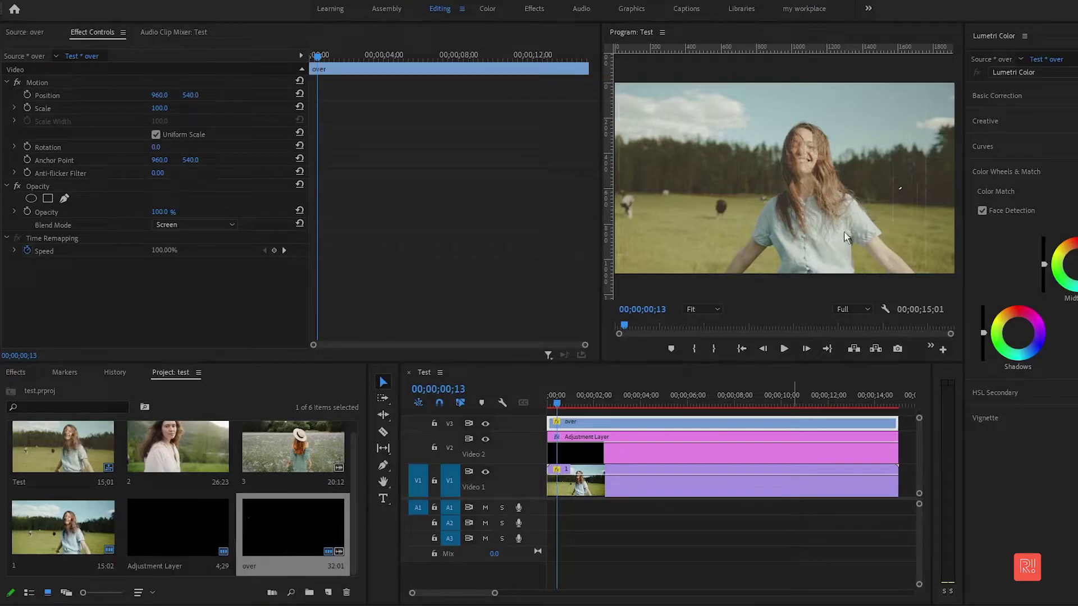
# - Add the effects bypass toggle to the enlarged program monitor and compare the frame with and without effects
pyautogui.press('`')
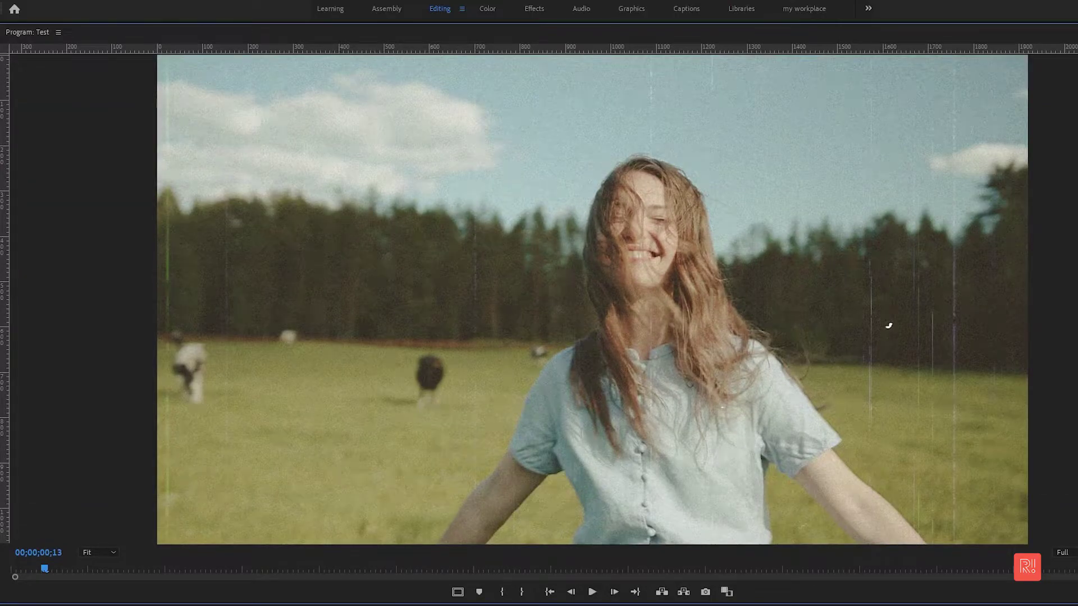
pyautogui.click(749, 592)
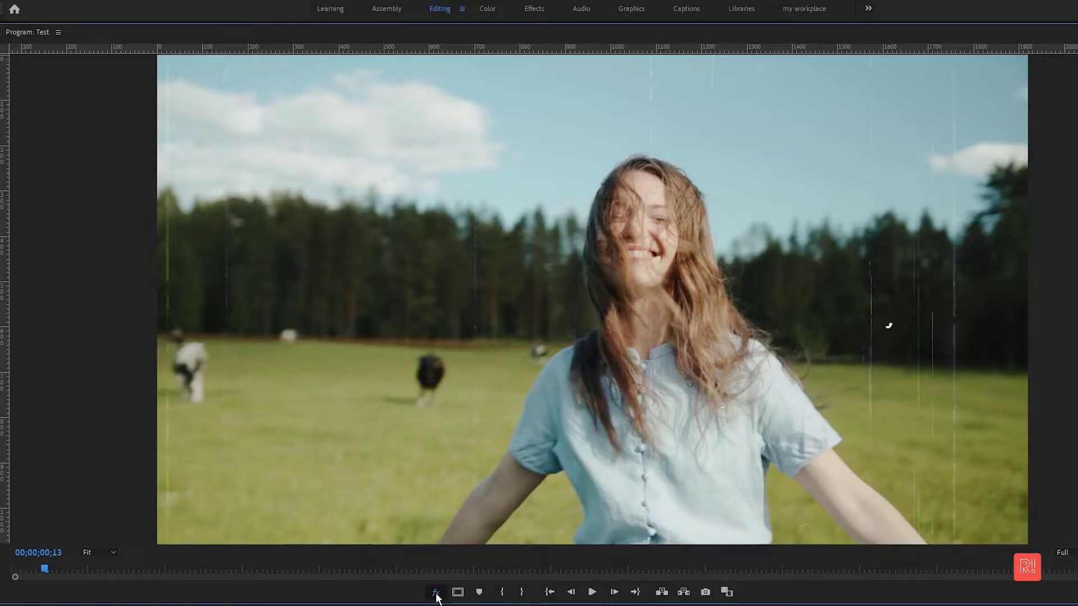
pyautogui.click(436, 593)
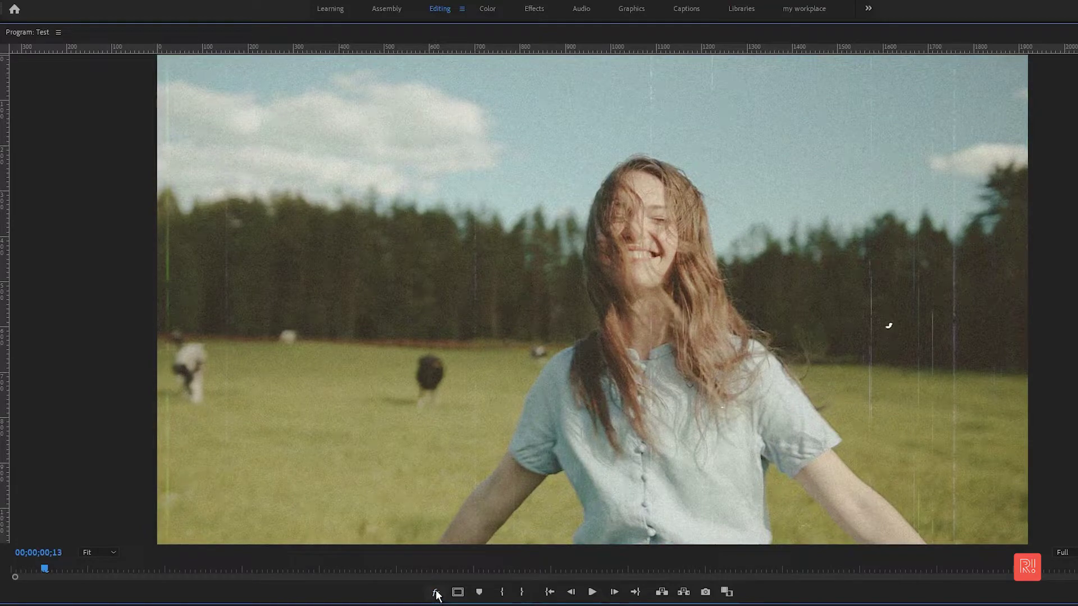
pyautogui.press('`')
# - Move the playhead to 00;00;02;25 and close Lumetri Color to make room for a larger program preview
pyautogui.click(615, 394)
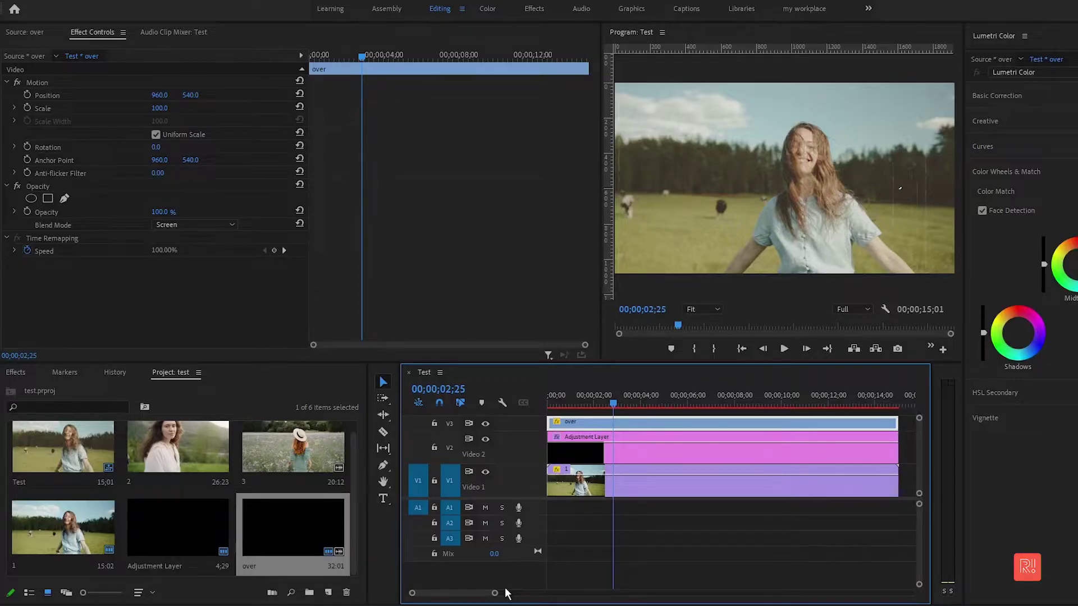
pyautogui.moveTo(505, 590); pyautogui.dragTo(533, 590)
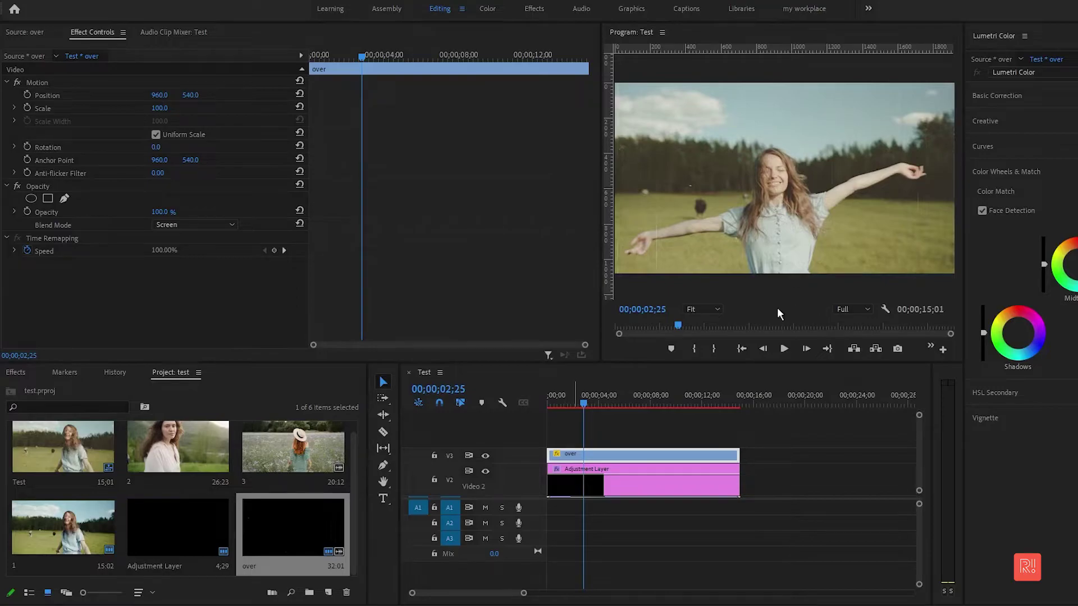
pyautogui.click(1024, 37)
pyautogui.click(1045, 42)
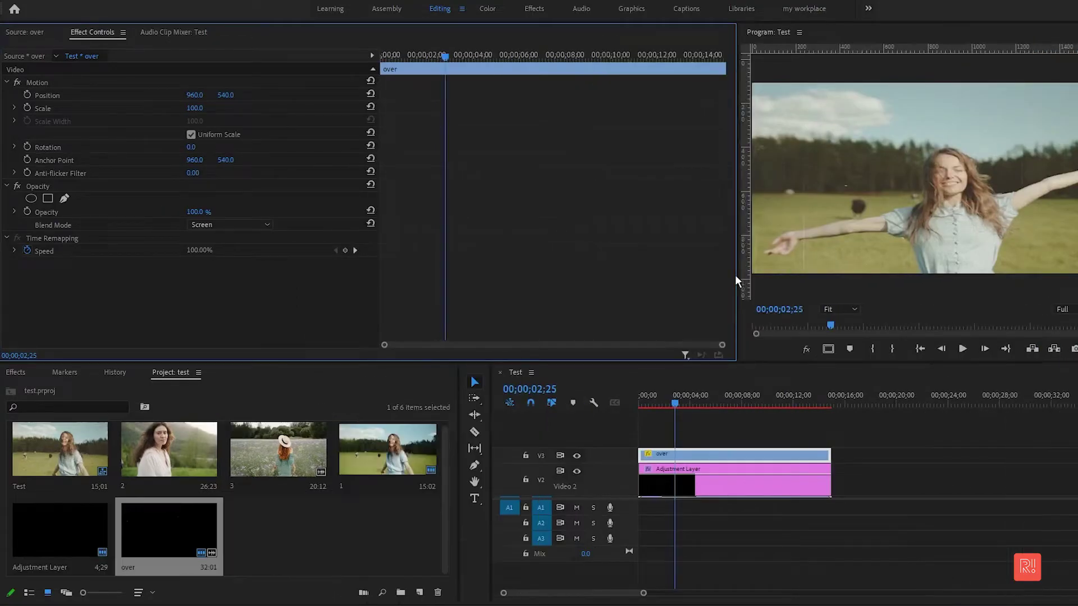
pyautogui.moveTo(736, 275); pyautogui.dragTo(609, 286)
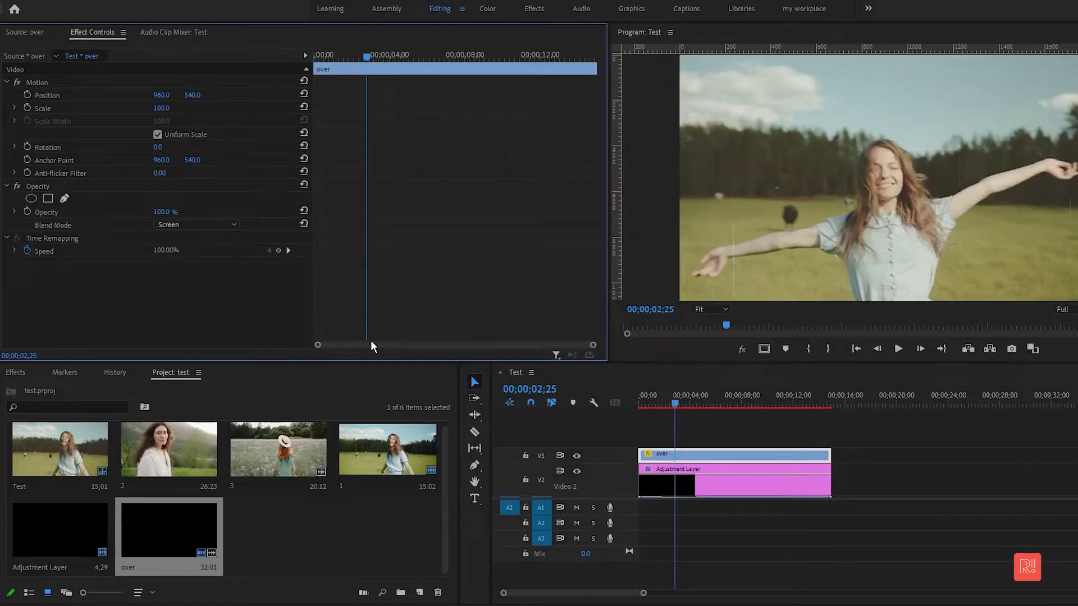
# - Add a text layer reading "color" over the trees beside the woman in the frame
pyautogui.click(619, 436)
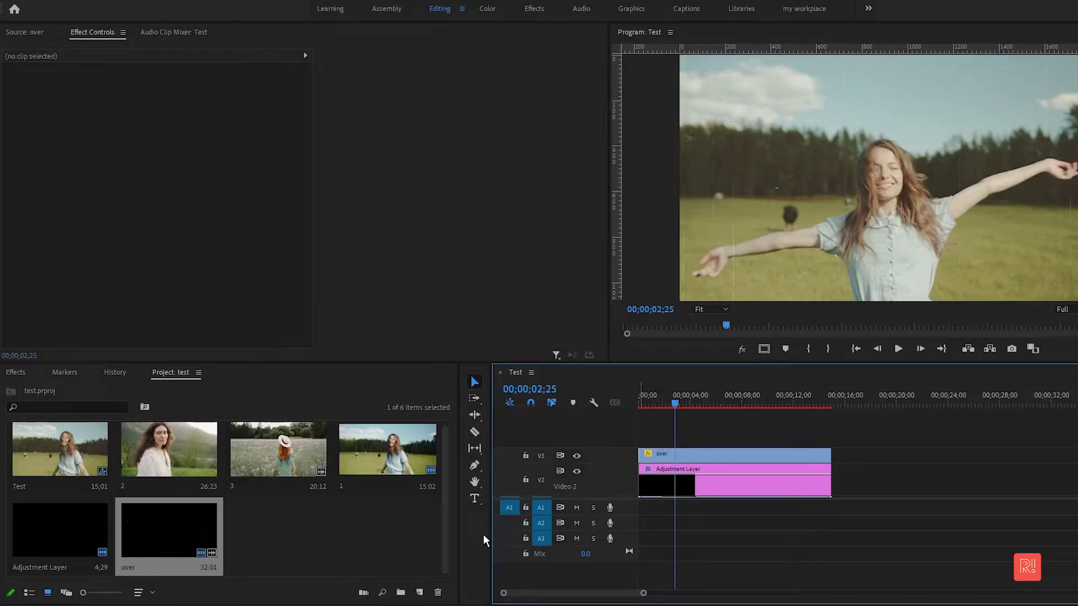
pyautogui.click(475, 499)
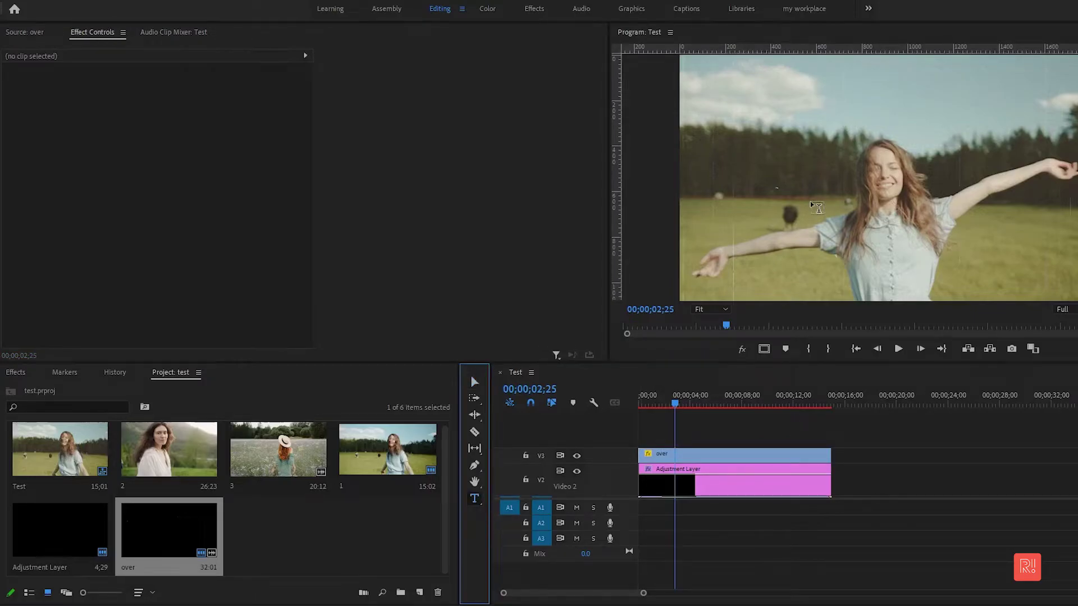
pyautogui.click(754, 162)
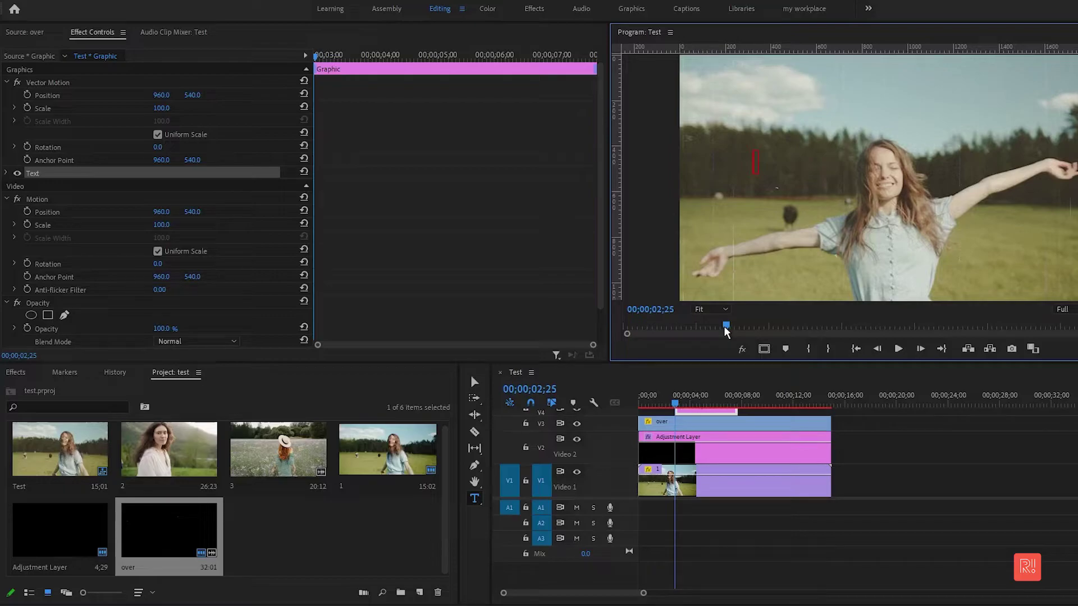
pyautogui.write('color')
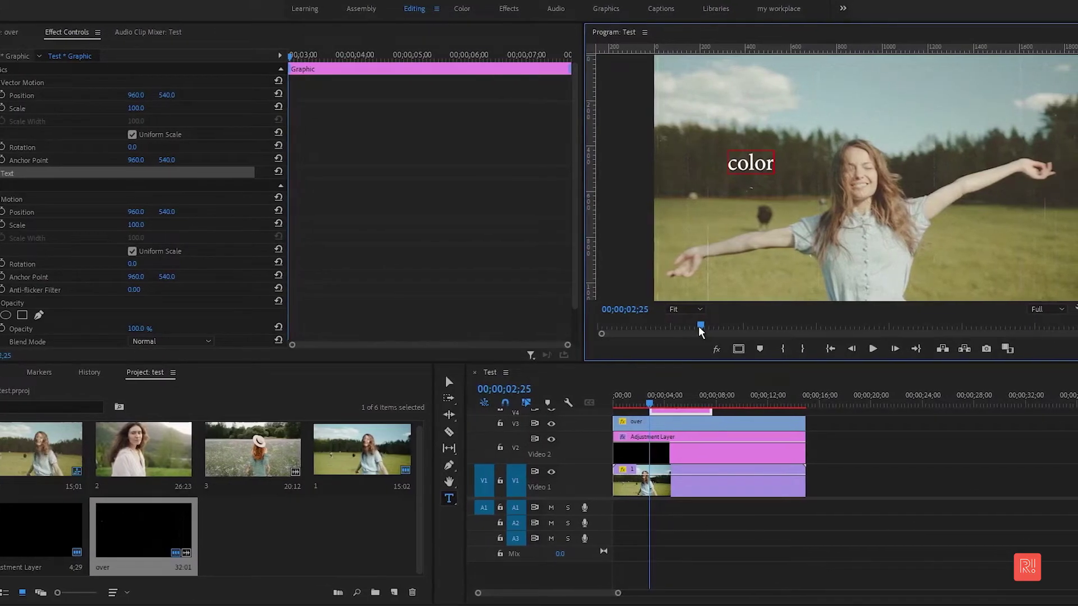
# - Show the Essential Graphics settings and center the text, both its paragraph alignment and its horizontal and vertical position in the frame
pyautogui.click(174, 1)
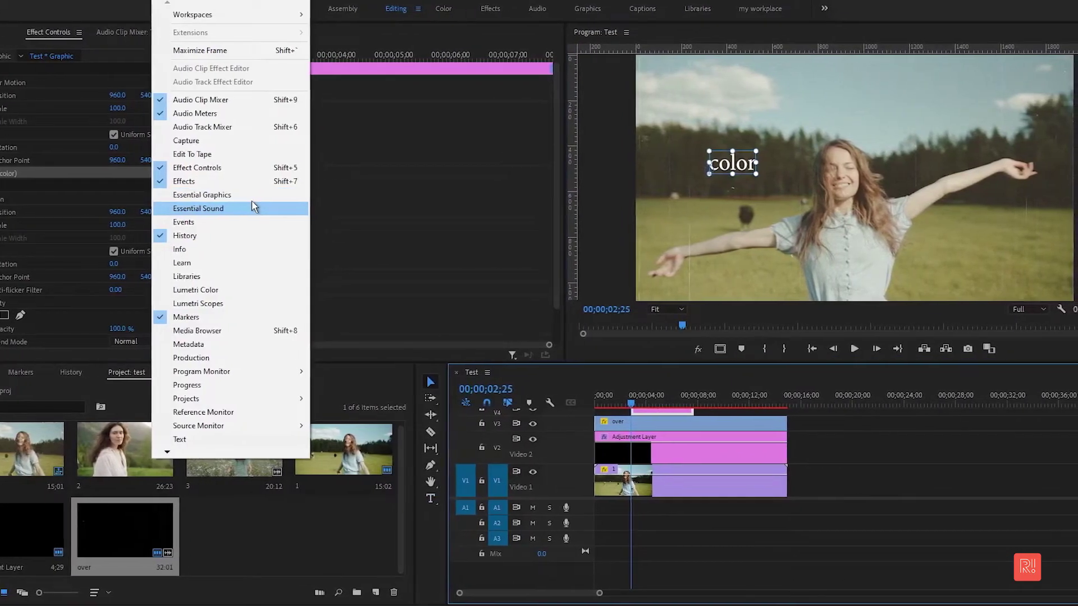
pyautogui.click(250, 207)
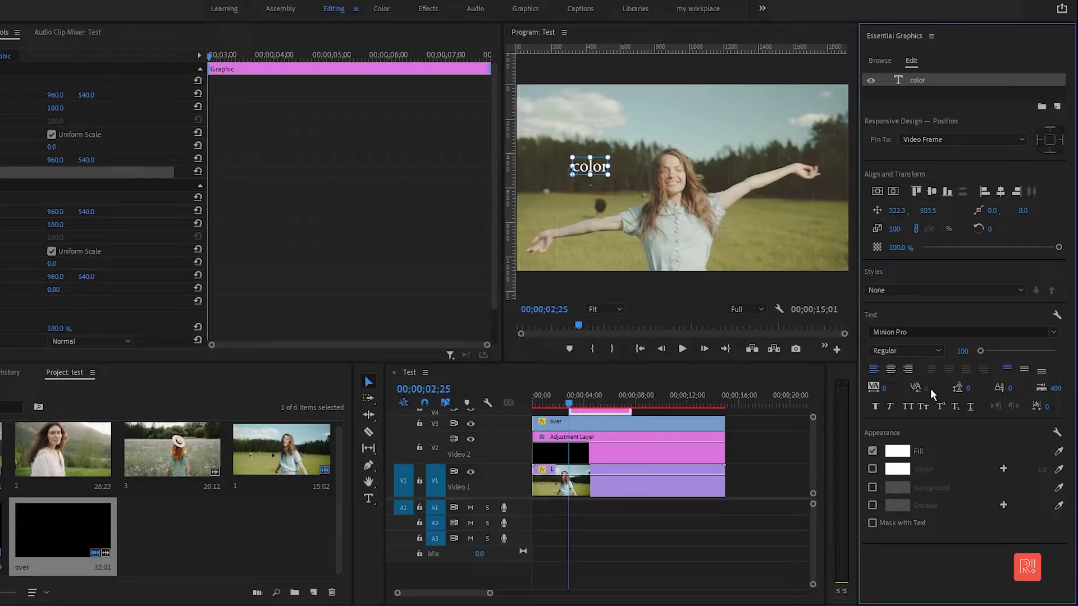
pyautogui.click(891, 369)
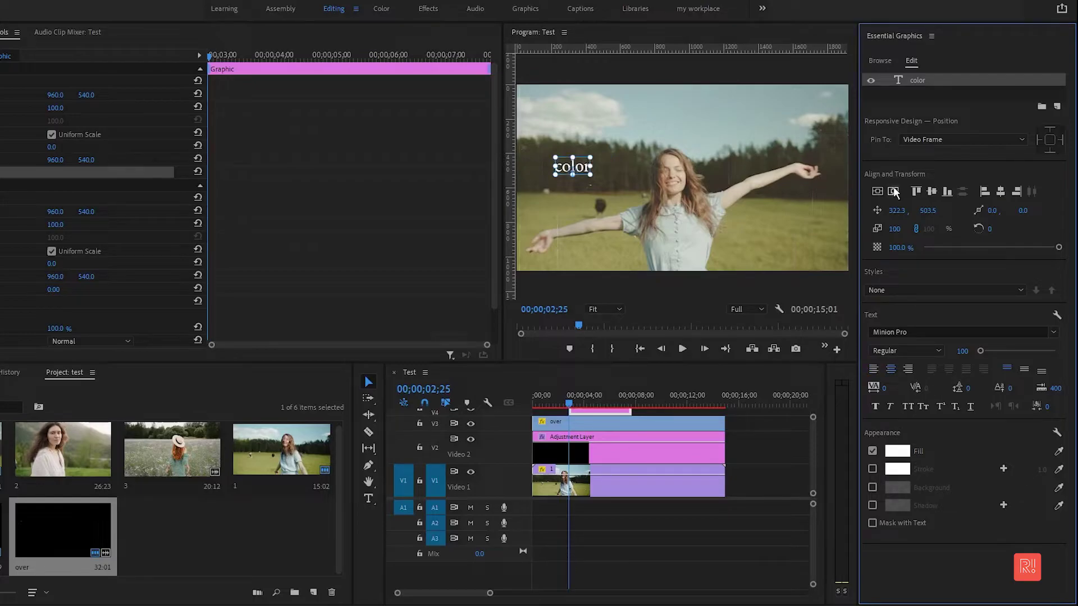
pyautogui.click(893, 192)
pyautogui.click(878, 191)
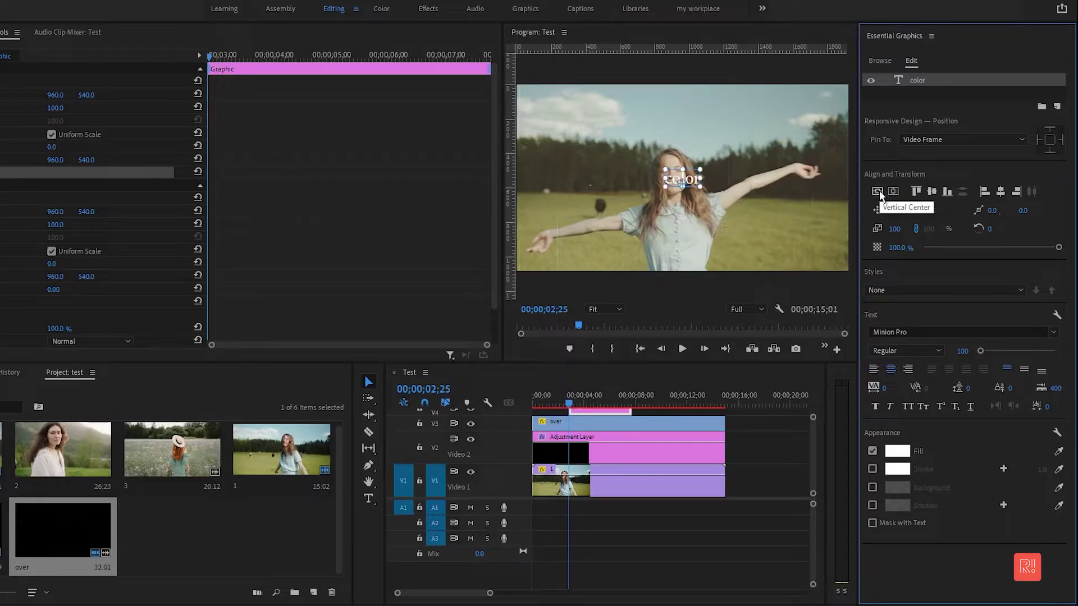
# - Turn the title text to all caps and set its font size to 270
pyautogui.click(908, 405)
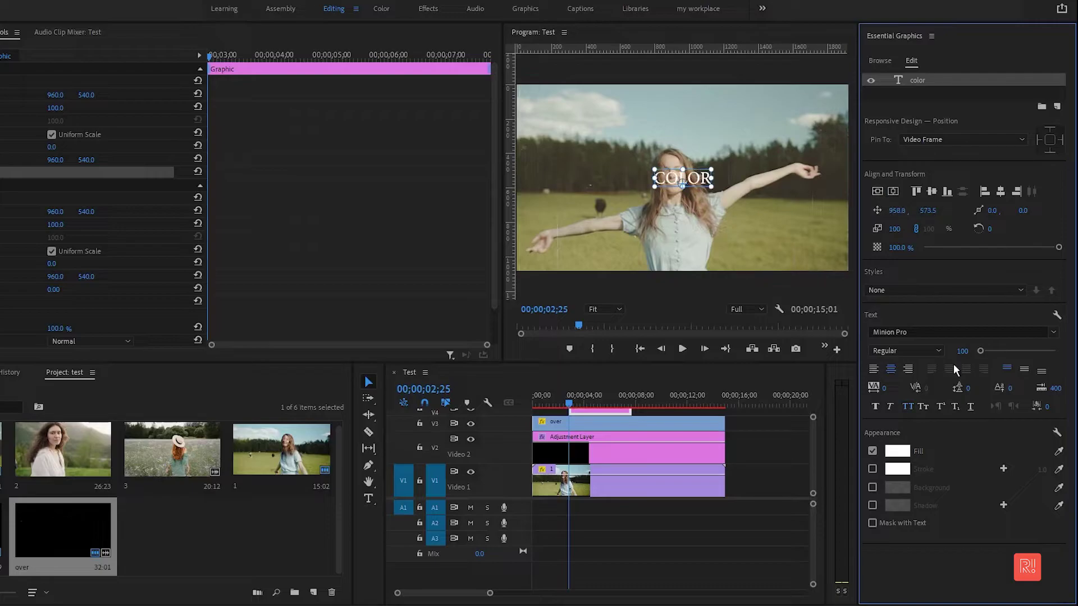
pyautogui.moveTo(980, 351); pyautogui.dragTo(990, 351)
pyautogui.hotkey('ctrl', 'r')
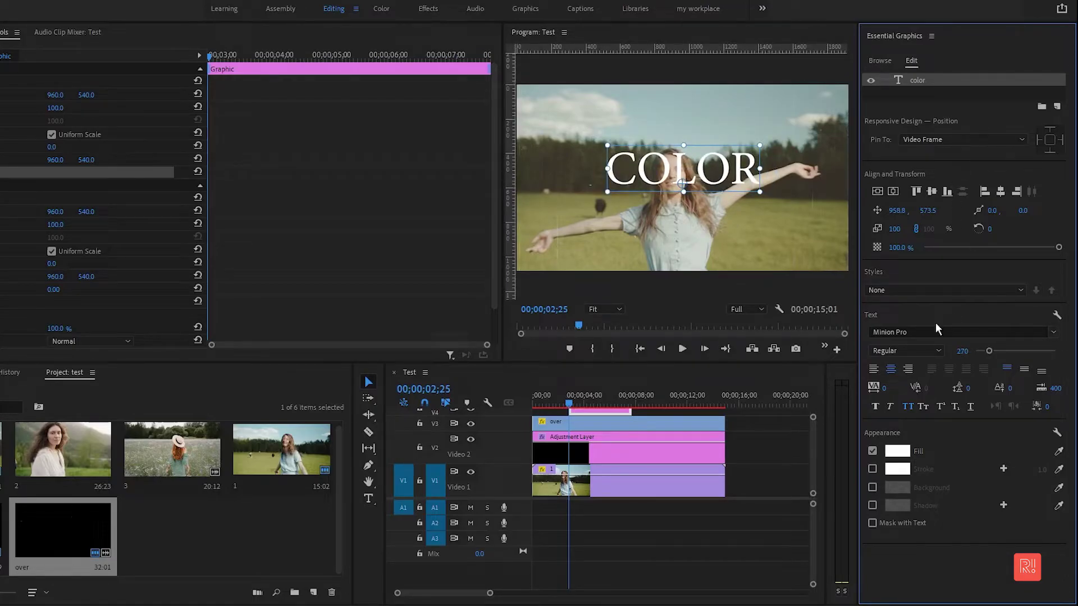
# - Change the title's fill color to a fully saturated bright yellow
pyautogui.click(897, 451)
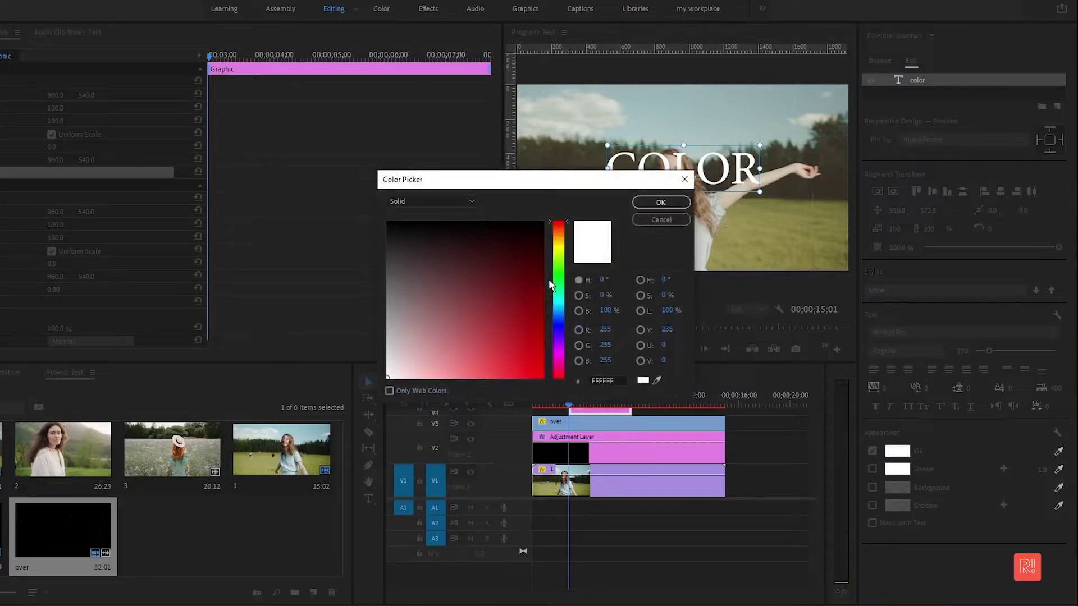
pyautogui.moveTo(561, 246); pyautogui.dragTo(555, 248)
pyautogui.click(542, 377)
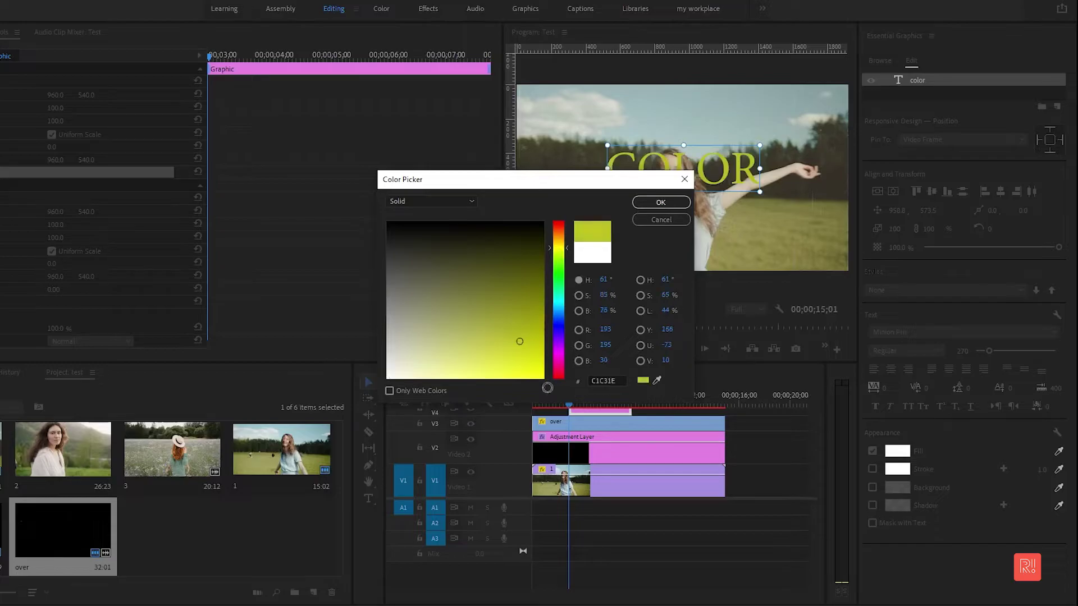
pyautogui.click(660, 203)
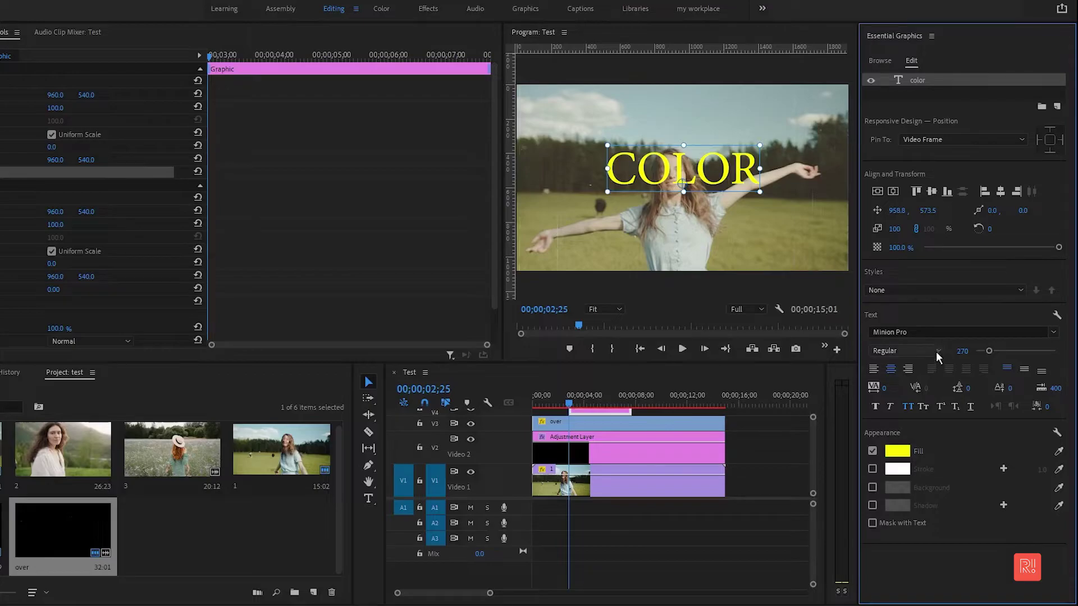
# - Change the COLOR title's font to American Captain
pyautogui.click(926, 331)
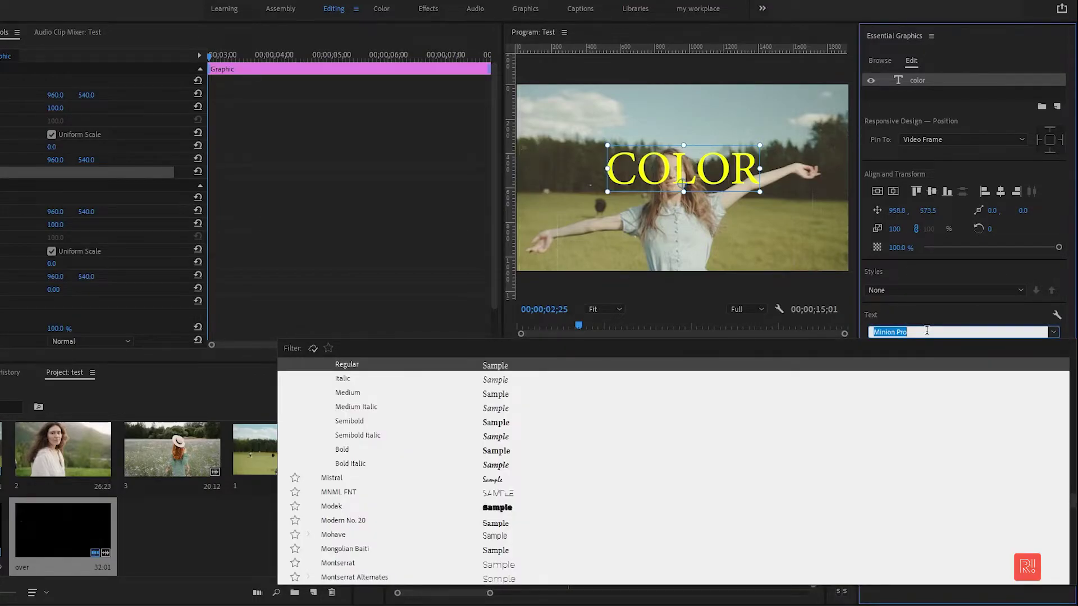
pyautogui.write('amer')
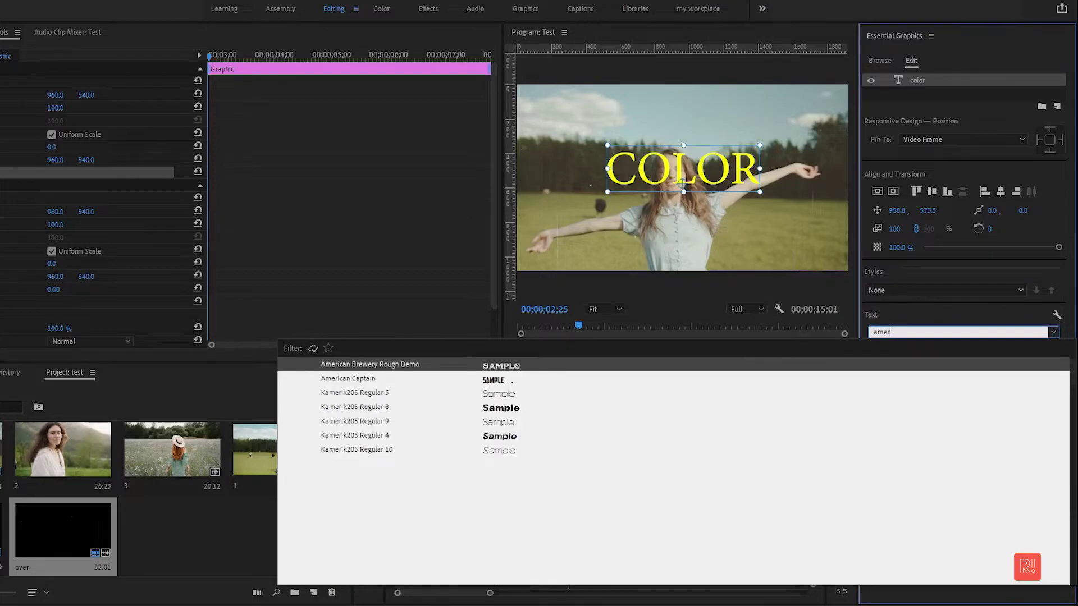
pyautogui.click(421, 379)
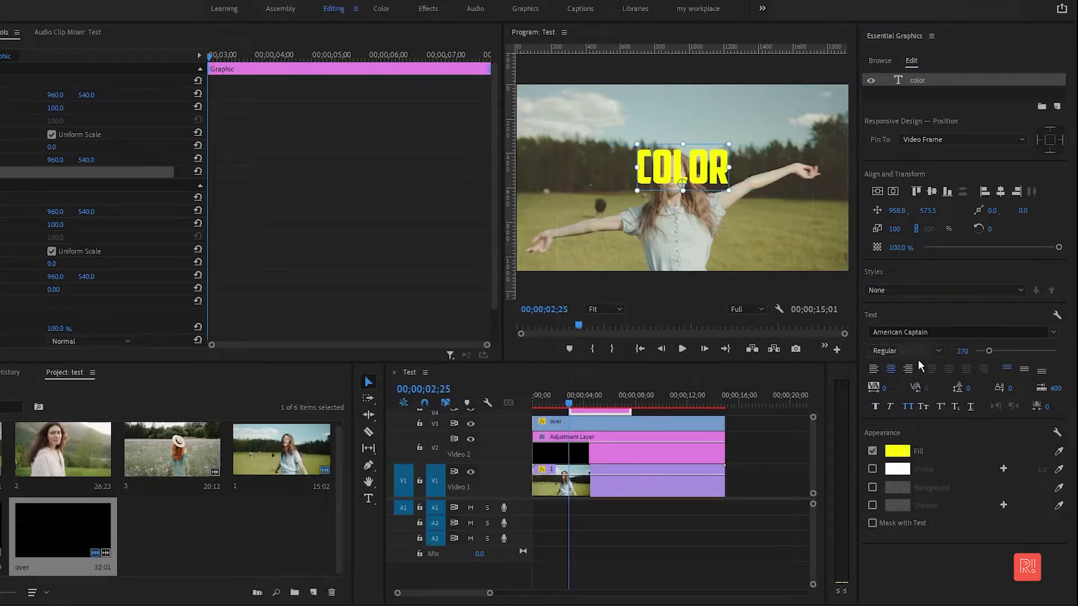
# - Center the COLOR title in the frame and enlarge it to a font size of 340
pyautogui.click(960, 359)
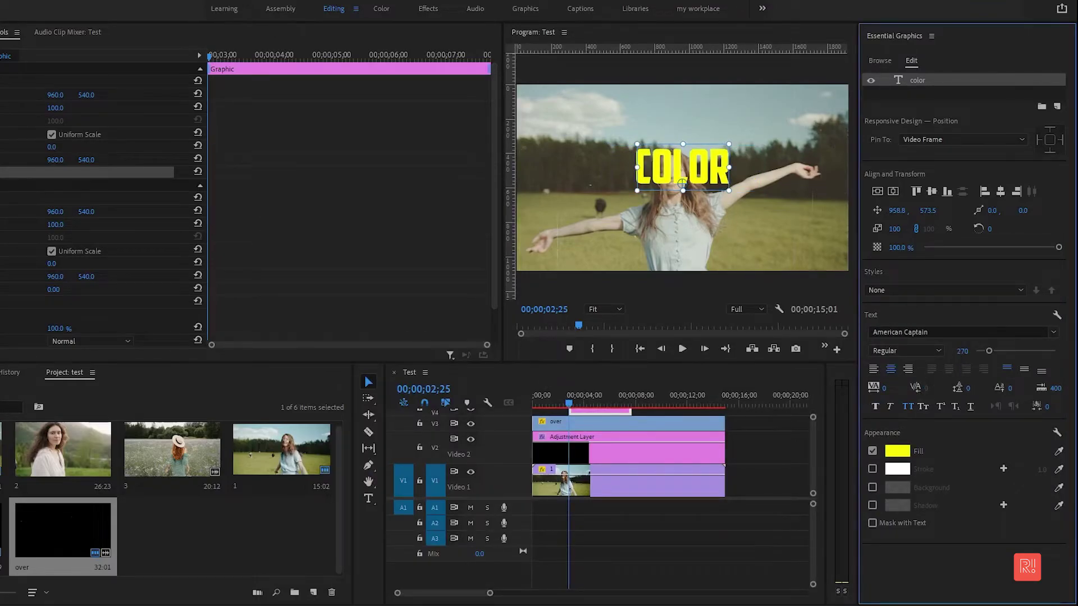
pyautogui.click(875, 193)
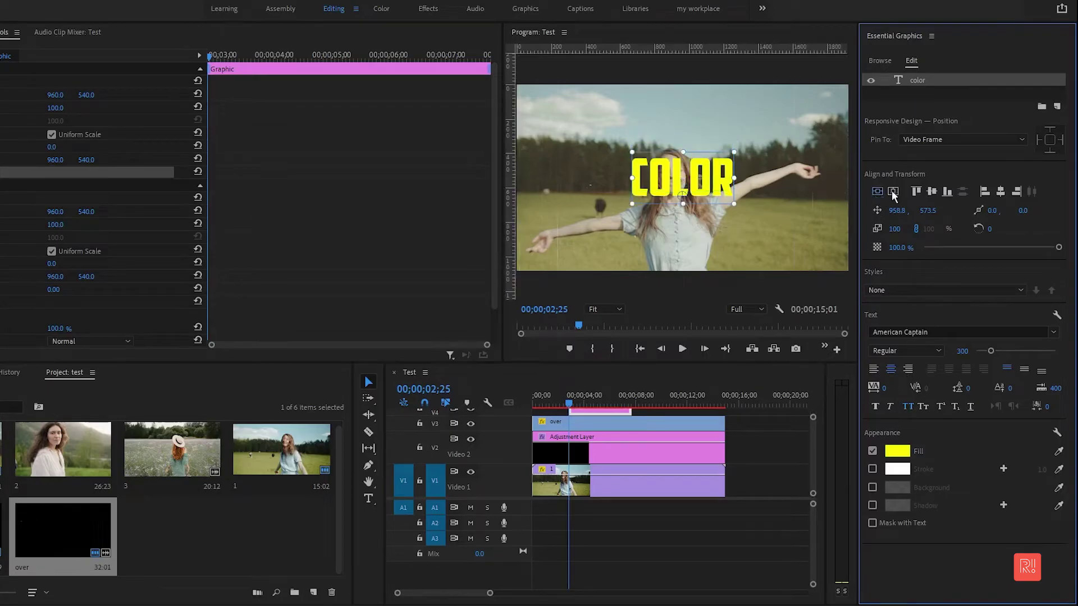
pyautogui.click(686, 192)
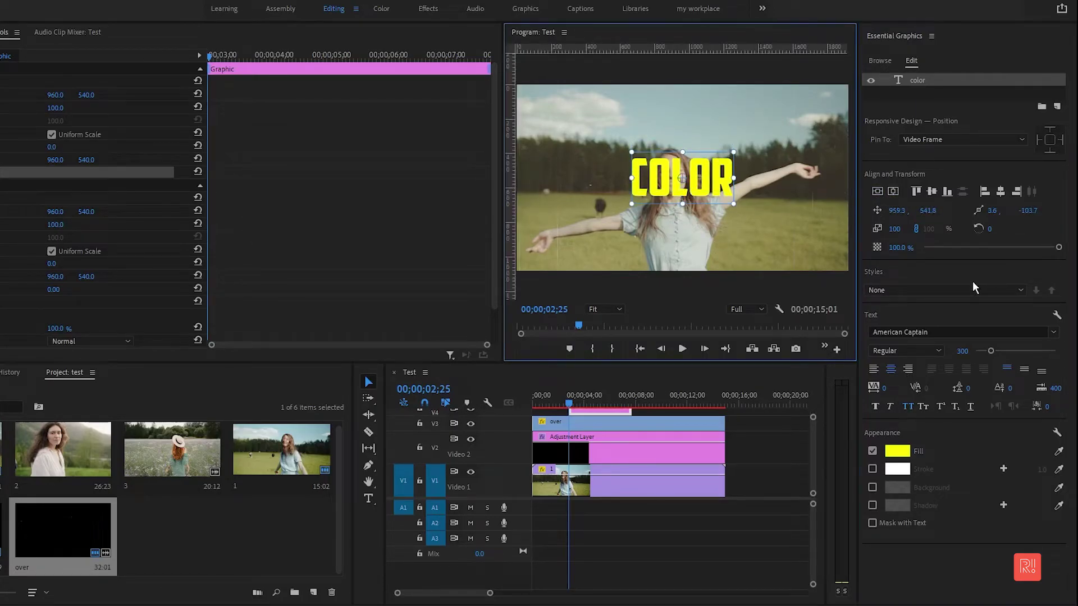
pyautogui.click(964, 357)
pyautogui.moveTo(961, 351)
pyautogui.mouseDown()
pyautogui.moveTo(970, 351)
pyautogui.moveTo(959, 350)
pyautogui.mouseUp()
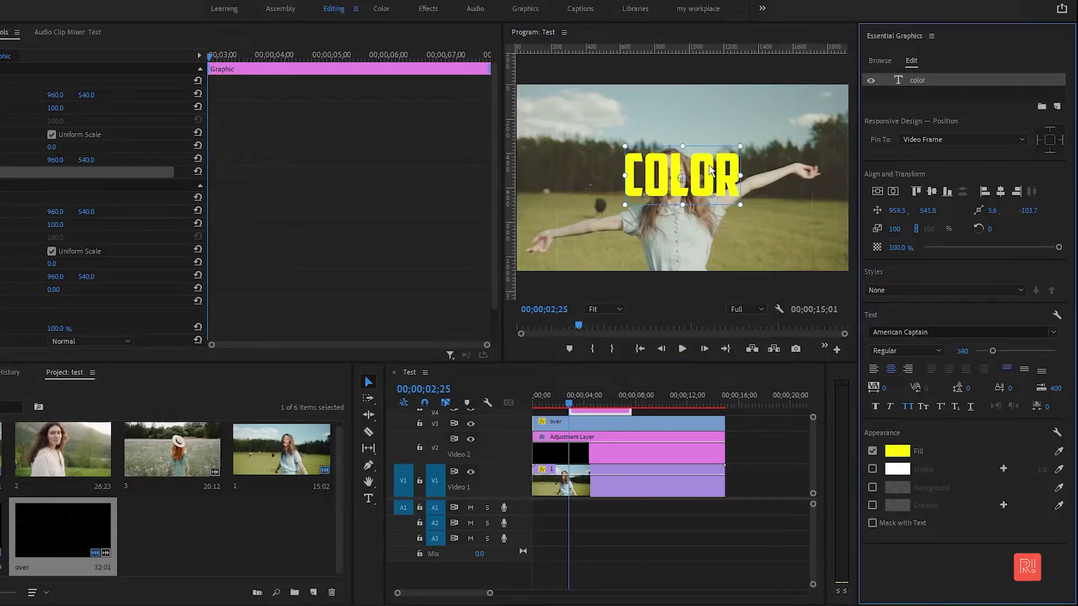
# - Move the COLOR title down over the woman's torso and set its tracking to 52
pyautogui.moveTo(714, 176); pyautogui.dragTo(712, 234)
pyautogui.moveTo(713, 233); pyautogui.dragTo(714, 228)
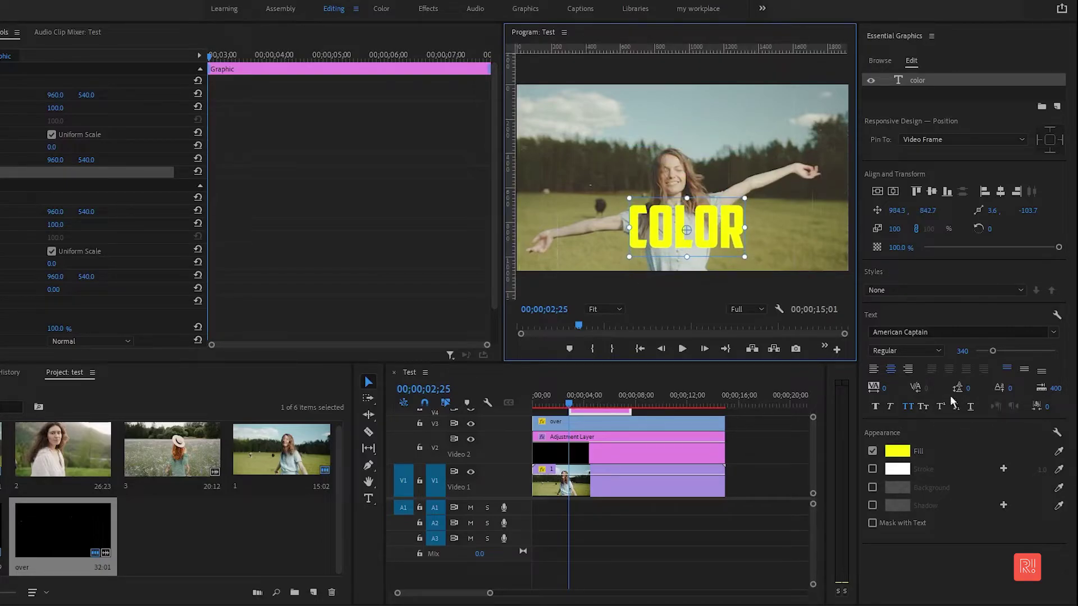
pyautogui.click(880, 390)
pyautogui.moveTo(880, 390)
pyautogui.mouseDown()
pyautogui.moveTo(907, 390)
pyautogui.moveTo(894, 390)
pyautogui.mouseUp()
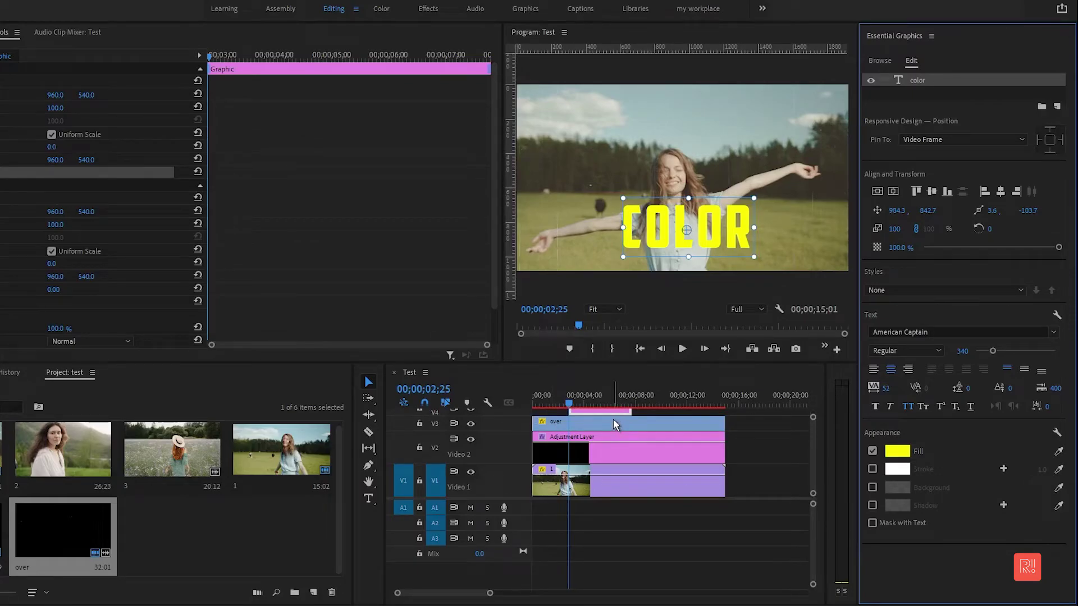
# - Put the COLOR title on V3 beneath the scratch overlay on V4, with the overlay starting at the beginning of the sequence
pyautogui.moveTo(615, 420); pyautogui.dragTo(743, 425)
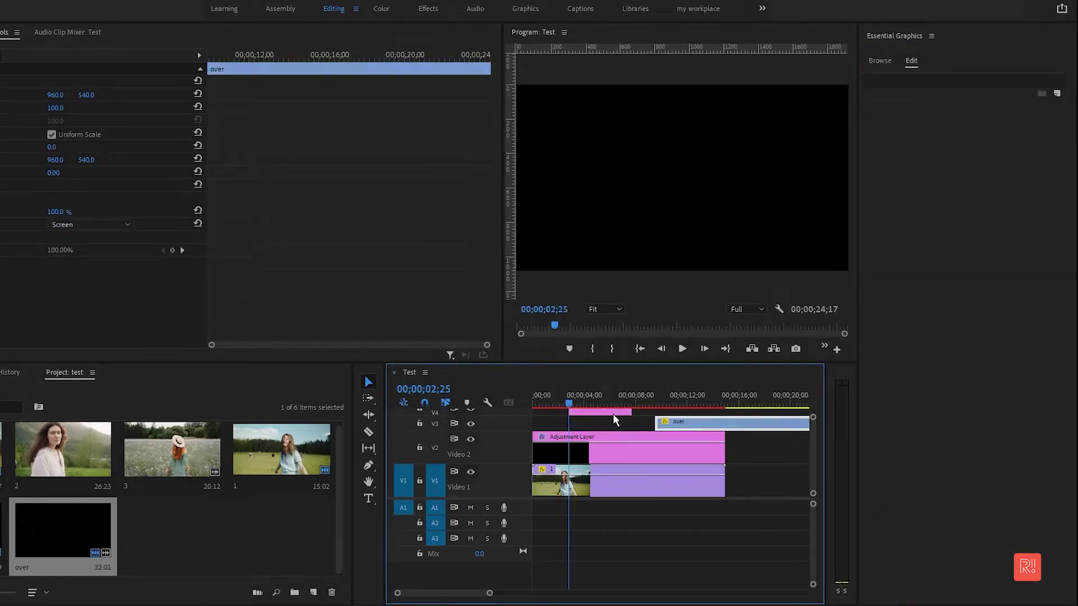
pyautogui.moveTo(613, 413); pyautogui.dragTo(622, 432)
pyautogui.moveTo(681, 422); pyautogui.dragTo(568, 414)
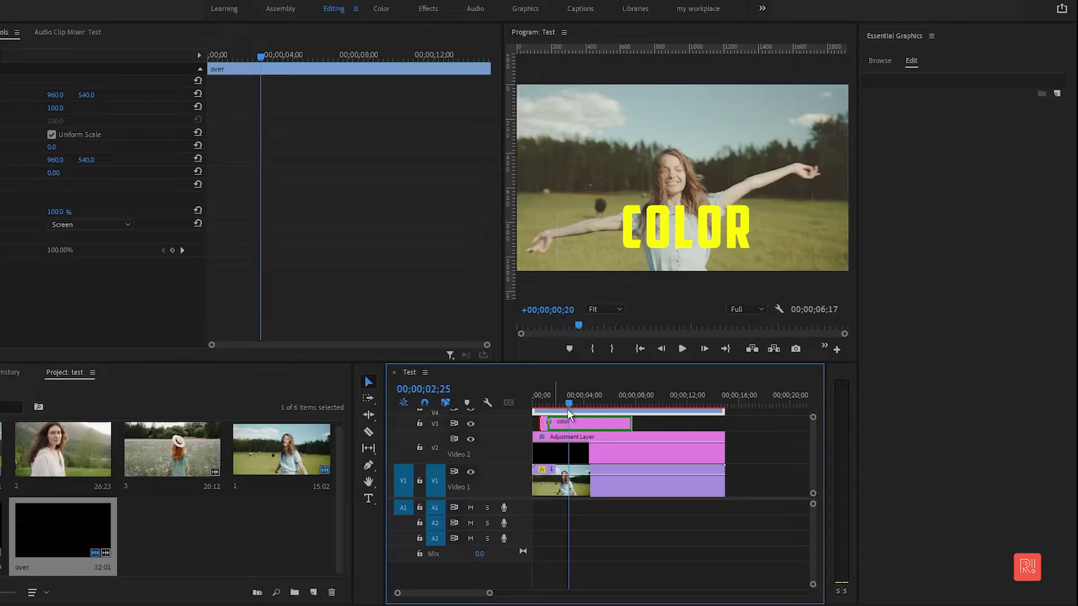
pyautogui.moveTo(567, 408); pyautogui.dragTo(561, 409)
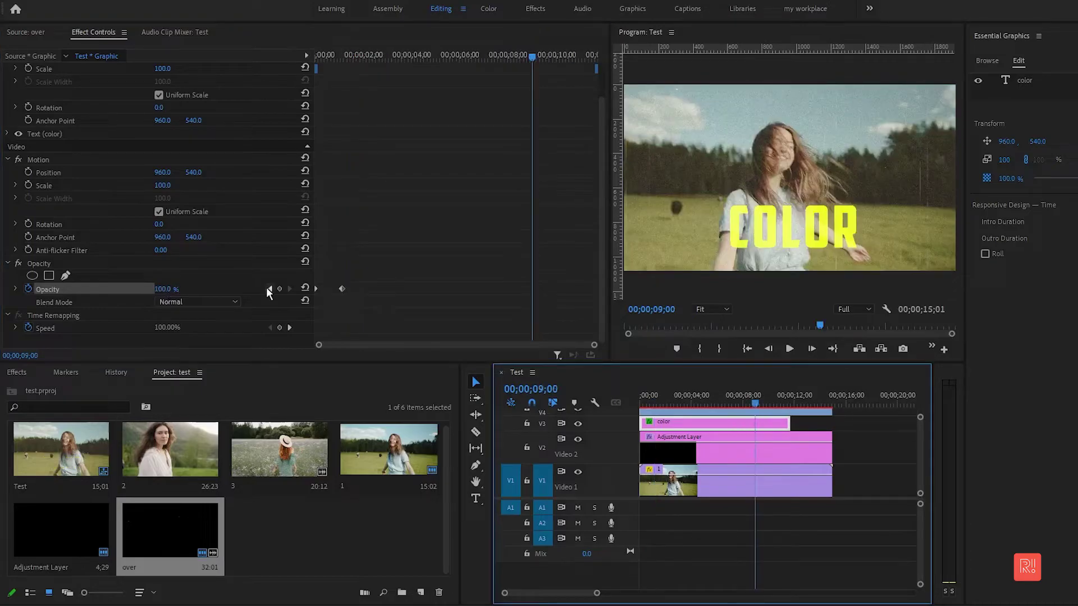
pyautogui.click(770, 395)
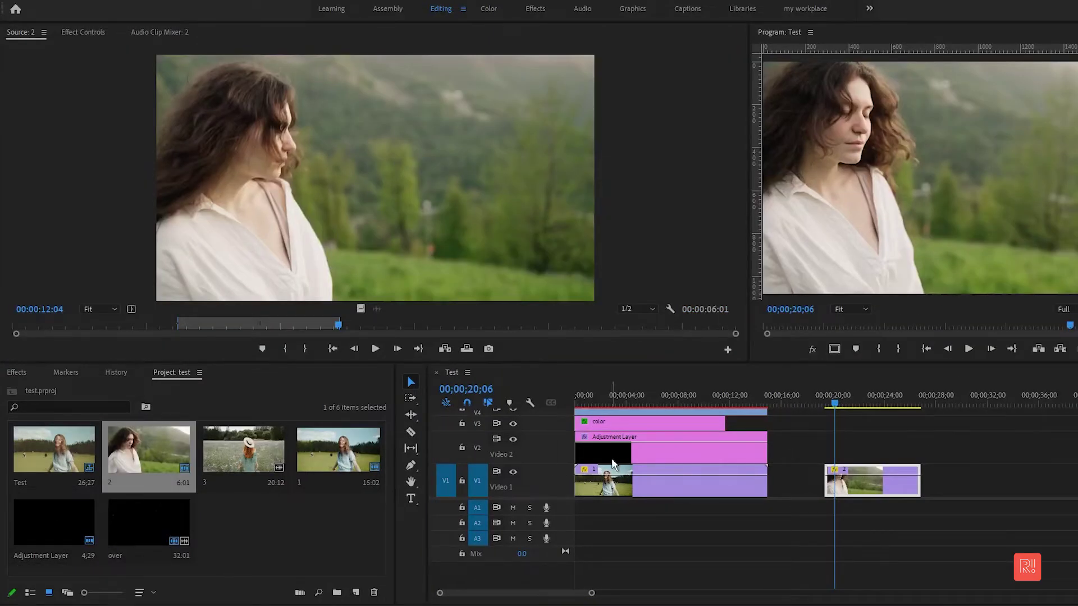
# - Move the adjustment layer, COLOR title and scratch overlay above clip 2 and preview the look on it
pyautogui.click(599, 447)
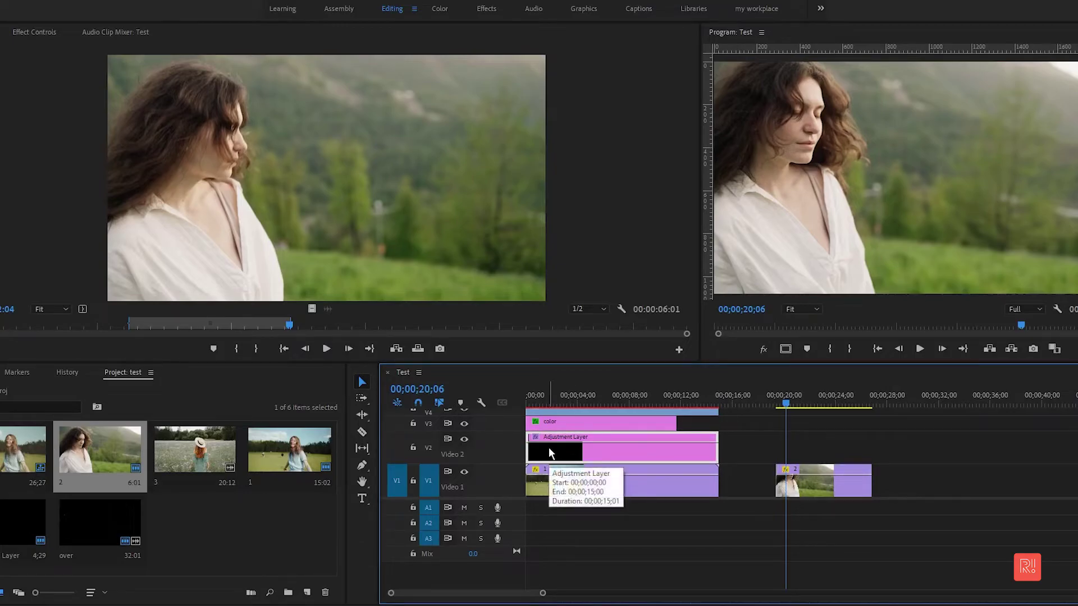
pyautogui.moveTo(548, 447); pyautogui.dragTo(796, 443)
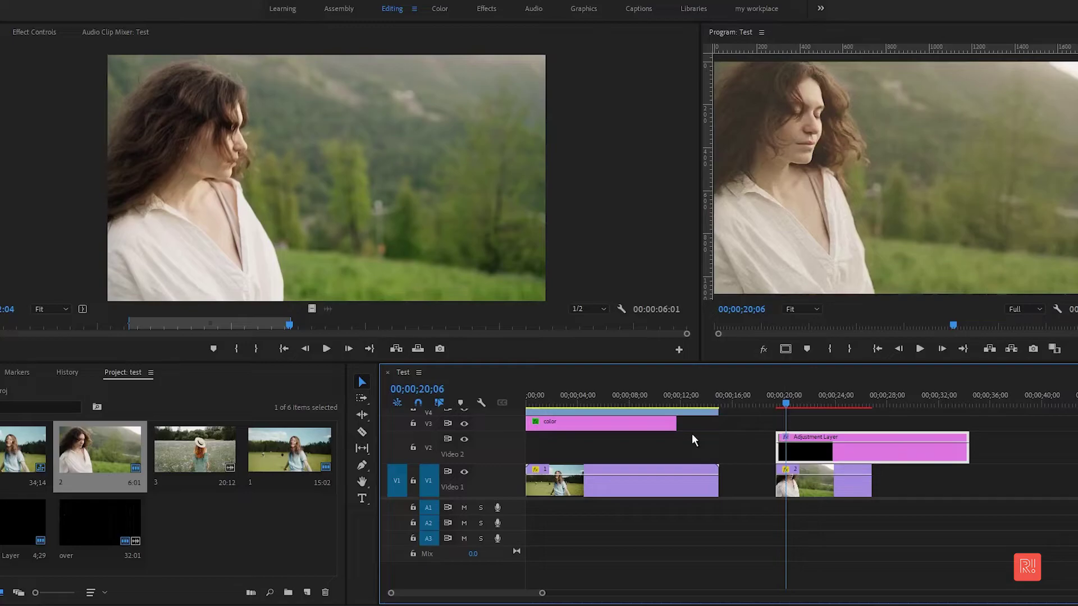
pyautogui.moveTo(623, 430); pyautogui.dragTo(897, 426)
pyautogui.moveTo(642, 418); pyautogui.dragTo(887, 416)
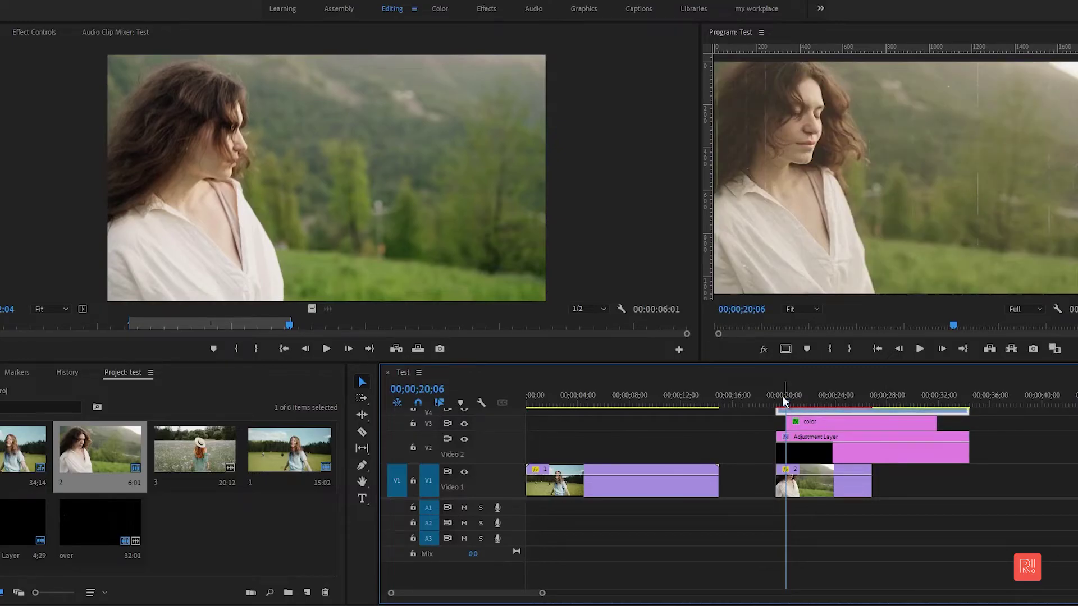
pyautogui.click(793, 399)
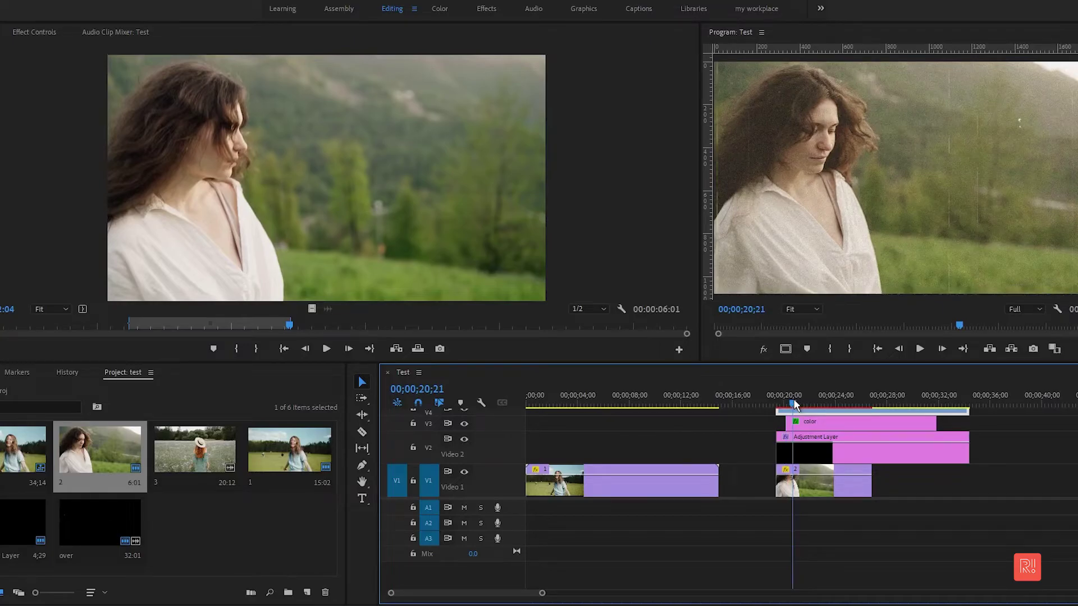
pyautogui.moveTo(793, 404); pyautogui.dragTo(815, 404)
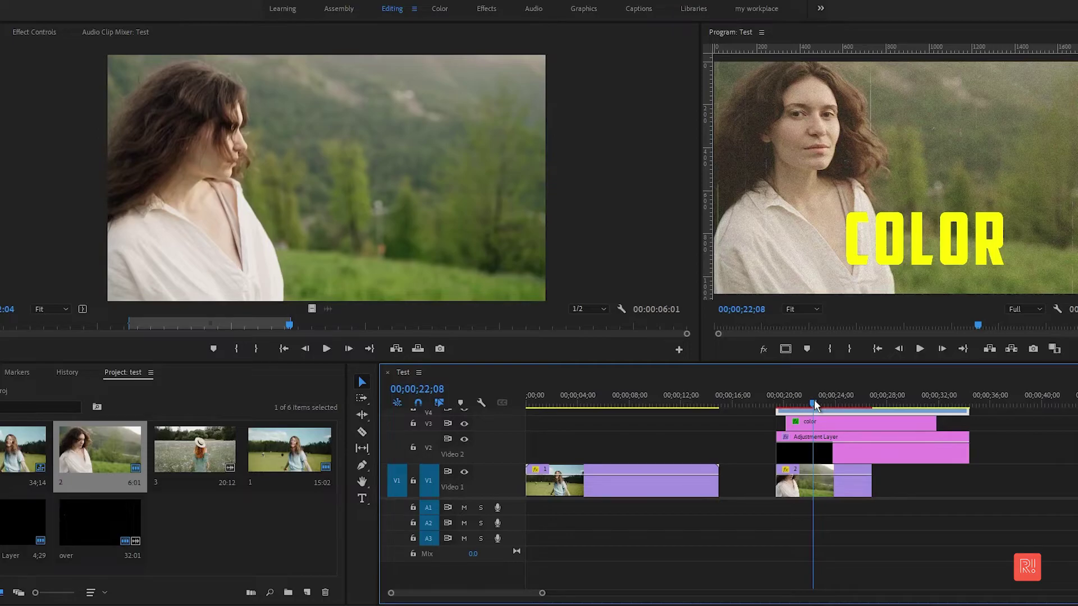
pyautogui.moveTo(813, 400); pyautogui.dragTo(828, 403)
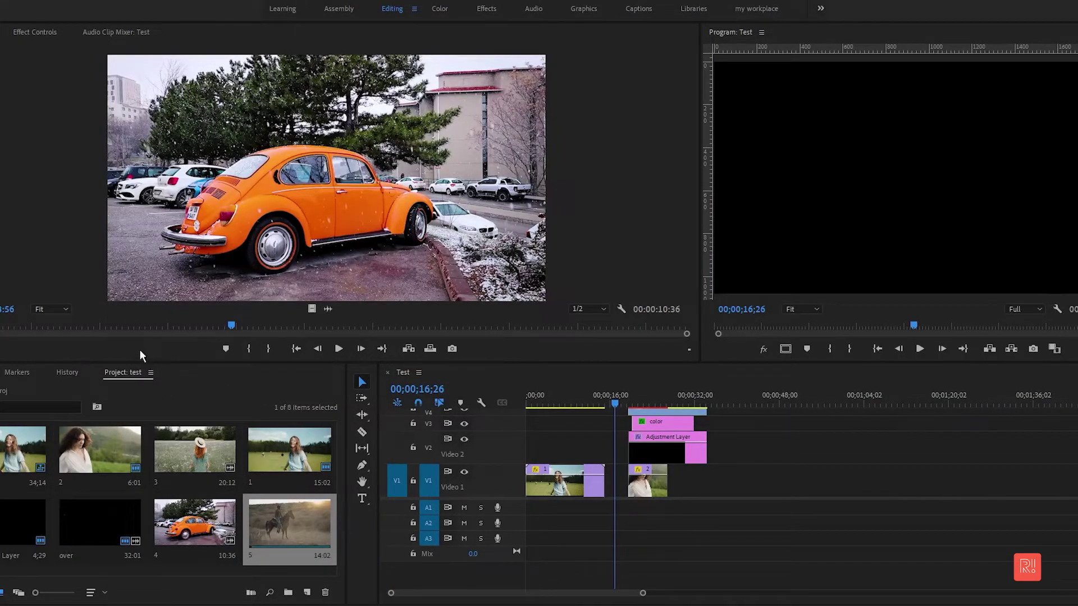
# - Mark in and out points on the orange car clip and place the marked section on V1 after clip 2
pyautogui.click(73, 326)
pyautogui.click(107, 325)
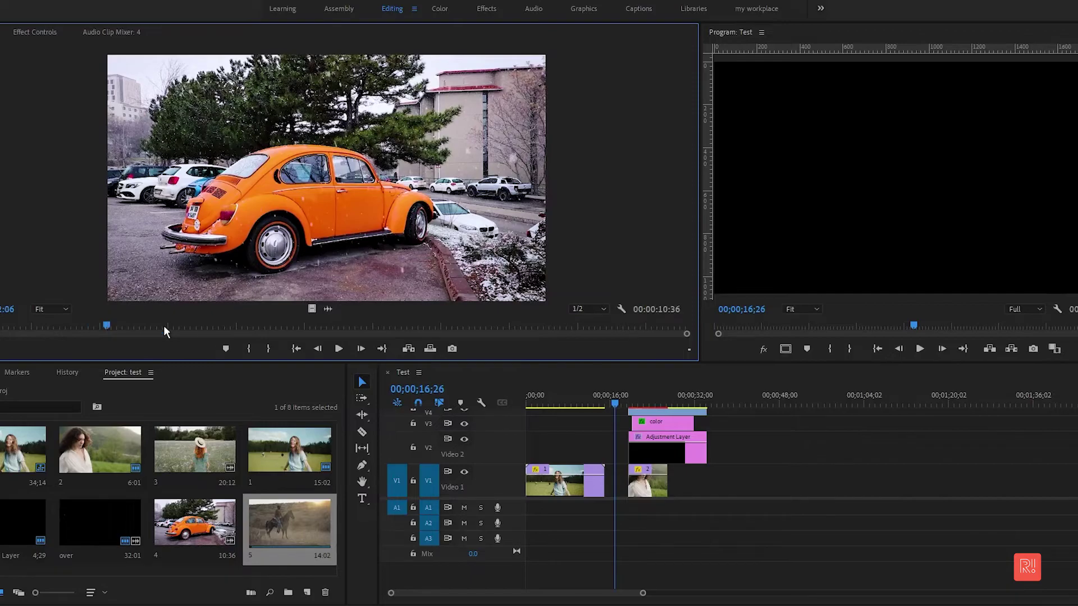
pyautogui.click(249, 349)
pyautogui.click(279, 326)
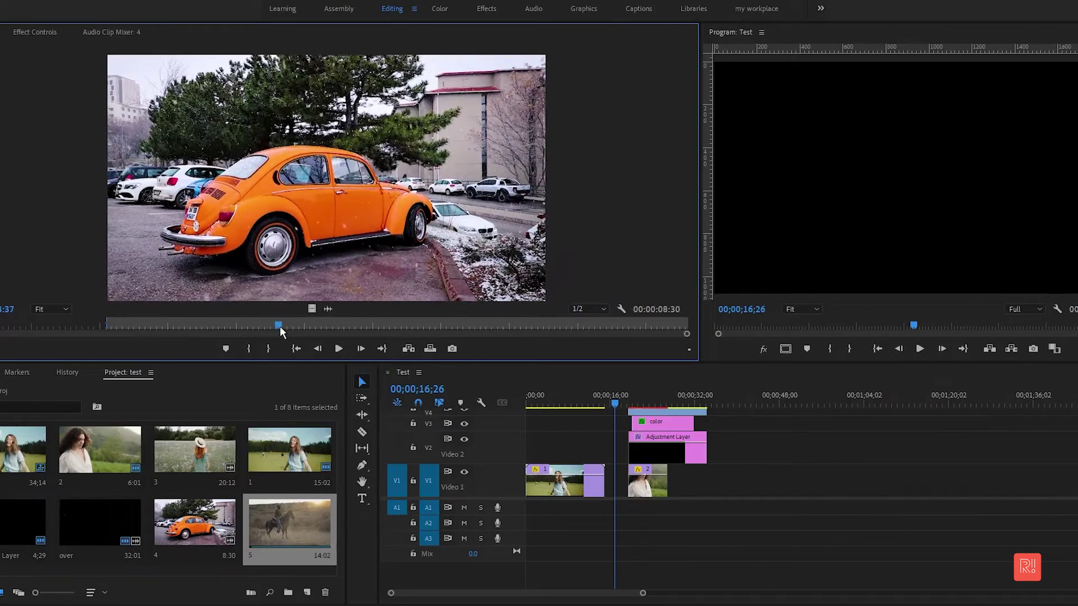
pyautogui.click(269, 349)
pyautogui.moveTo(312, 309); pyautogui.dragTo(575, 419)
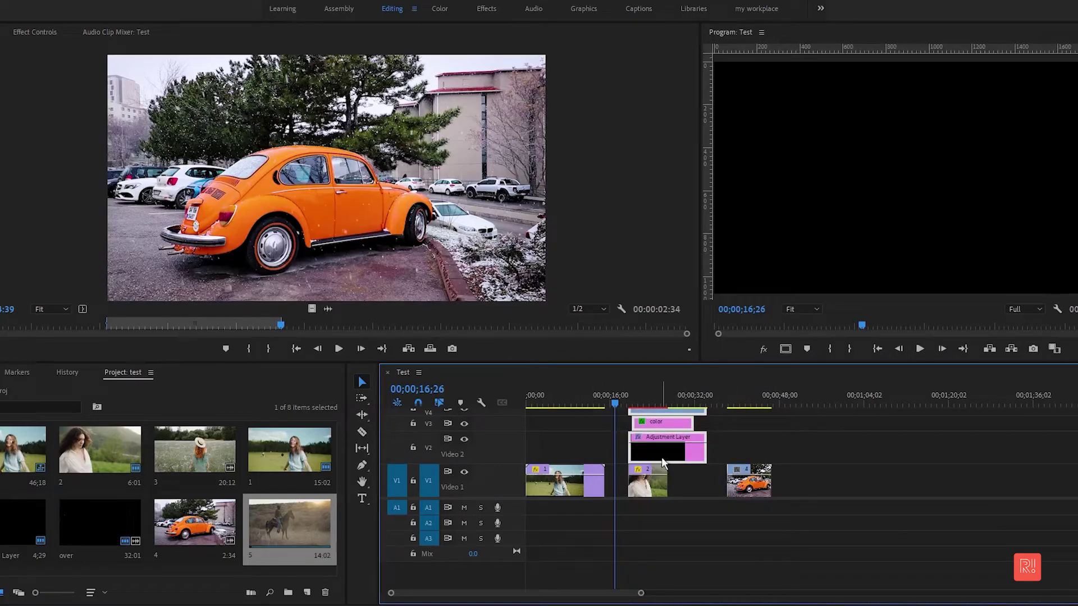
# - Move the adjustment layer, title and overlay above the car clip, apply Set to Frame Size to the clip, and preview it
pyautogui.moveTo(662, 463); pyautogui.dragTo(761, 460)
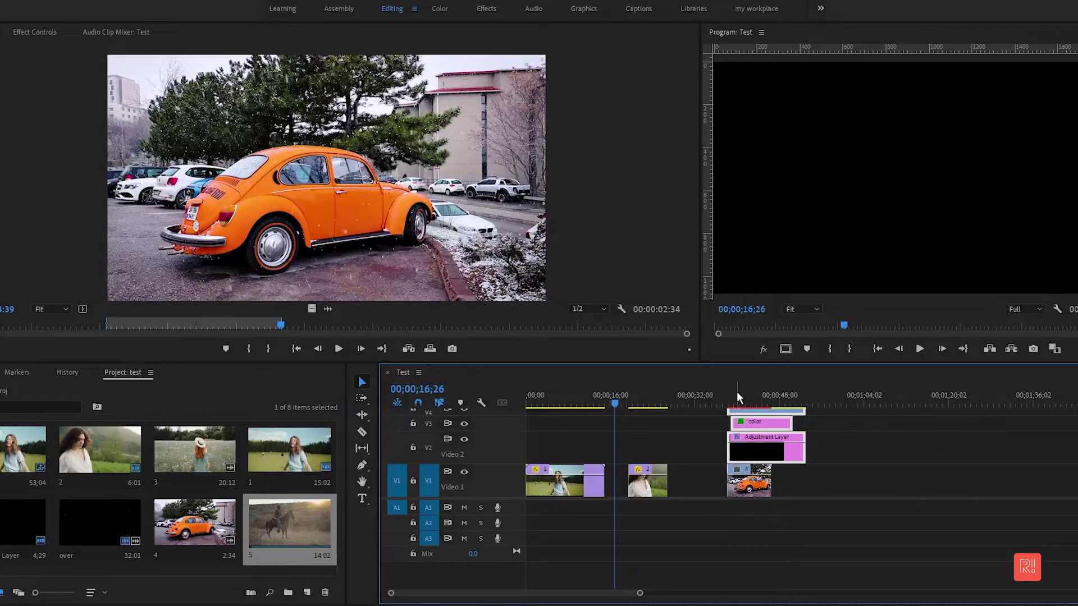
pyautogui.click(735, 401)
pyautogui.click(753, 488)
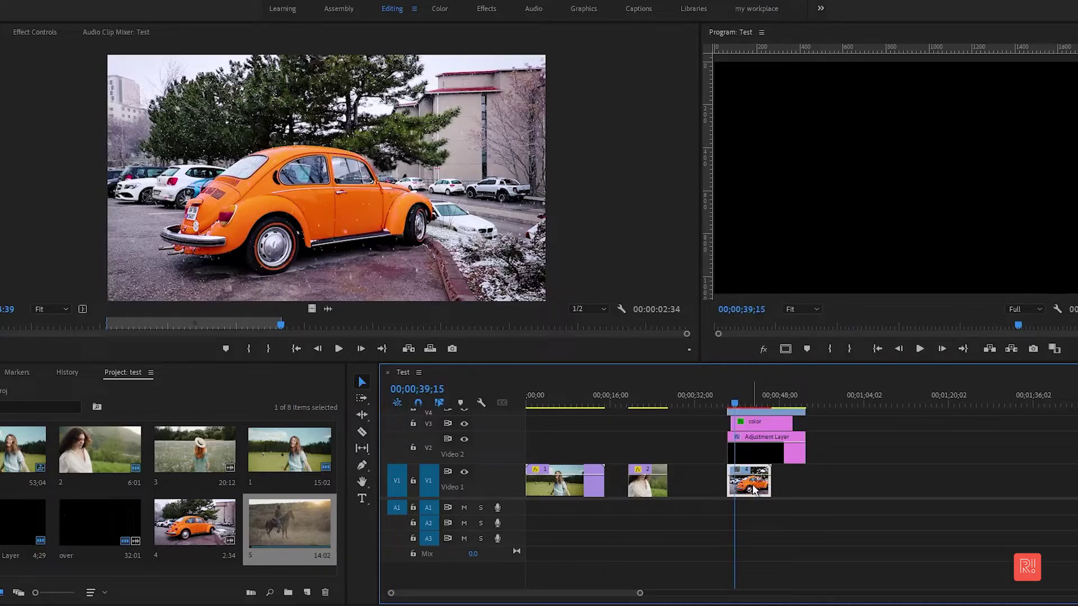
pyautogui.rightClick(754, 488)
pyautogui.moveTo(774, 487)
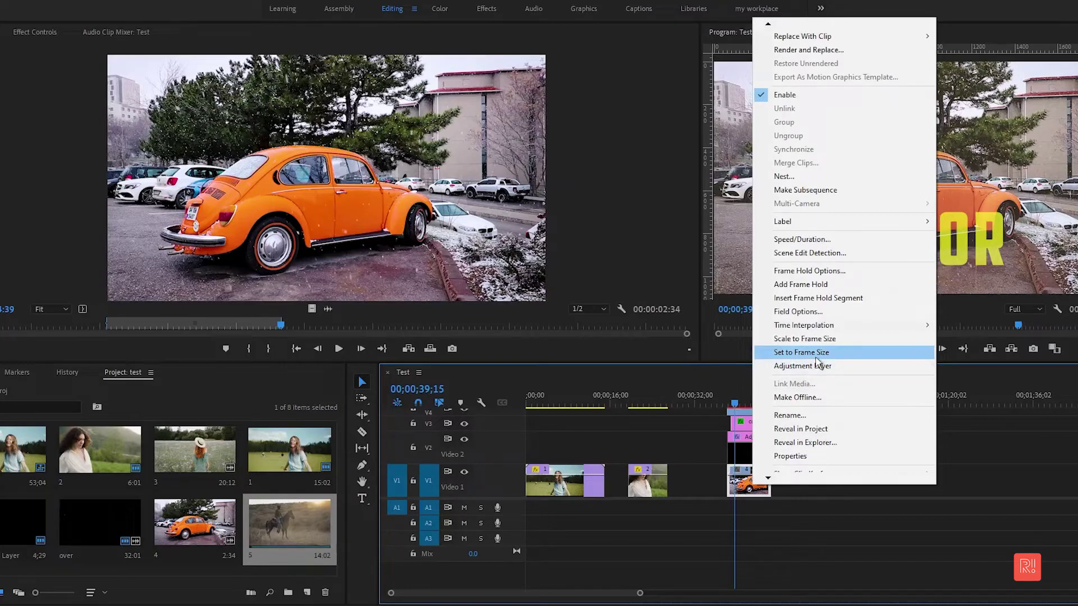
pyautogui.click(815, 357)
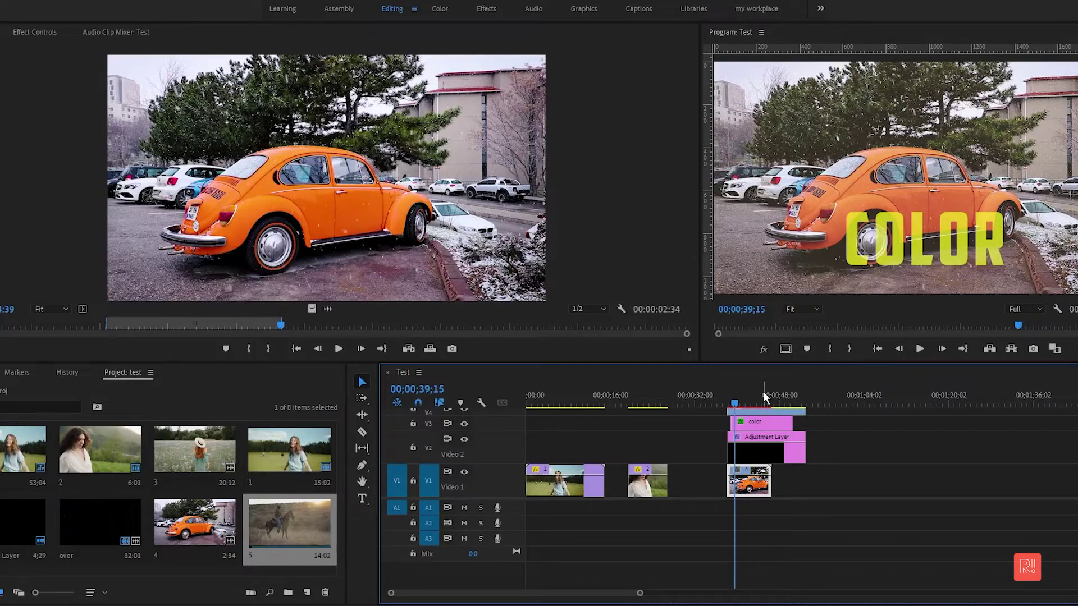
pyautogui.press('space')
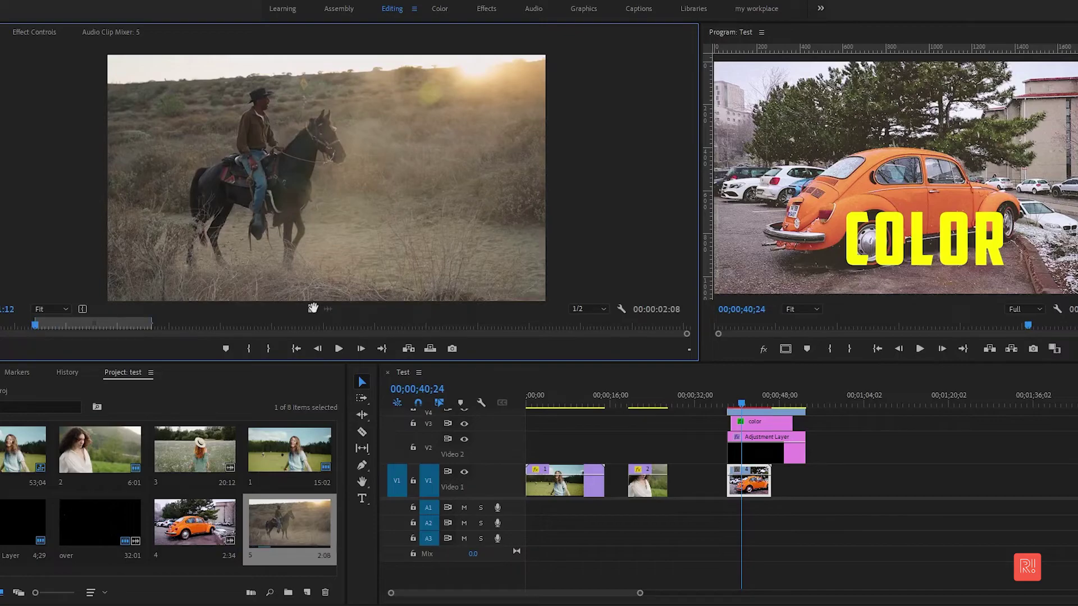
# - Place the horse rider clip on V1 after the car clip and move the adjustment layer, title and overlay above it
pyautogui.moveTo(312, 308); pyautogui.dragTo(849, 481)
pyautogui.moveTo(830, 412); pyautogui.dragTo(748, 447)
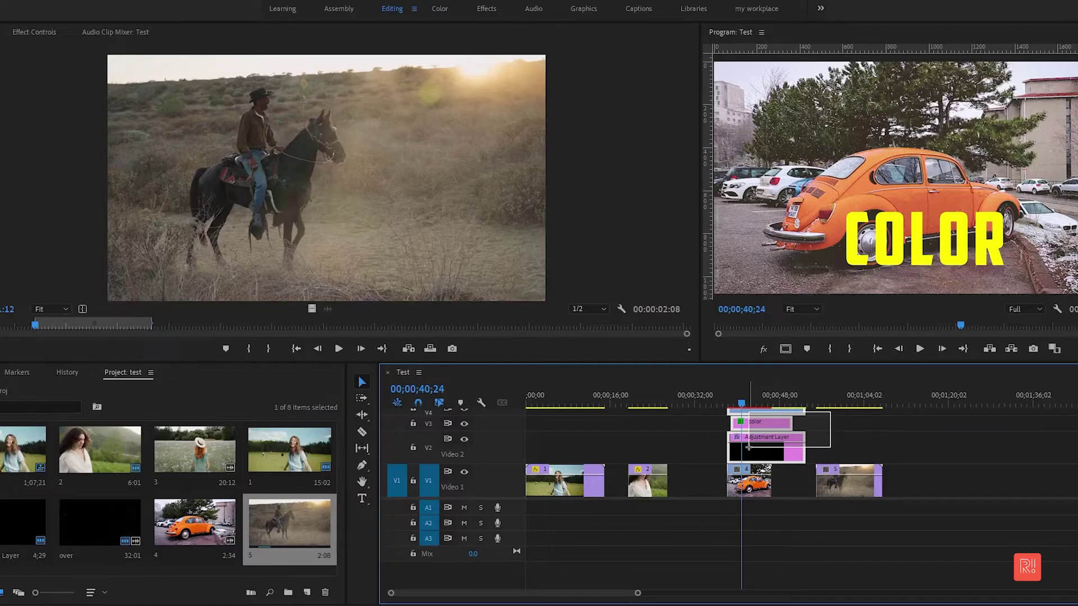
pyautogui.moveTo(748, 447); pyautogui.dragTo(837, 447)
# - Apply Set to Frame Size to the horse rider clip and preview the look on it
pyautogui.click(820, 401)
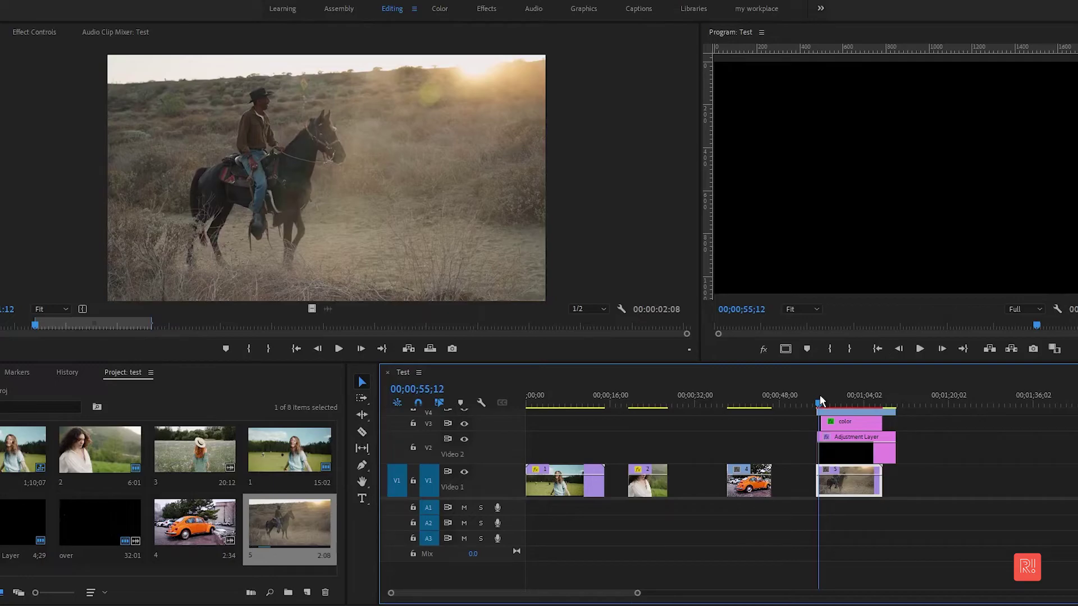
pyautogui.moveTo(820, 399); pyautogui.dragTo(832, 400)
pyautogui.rightClick(849, 479)
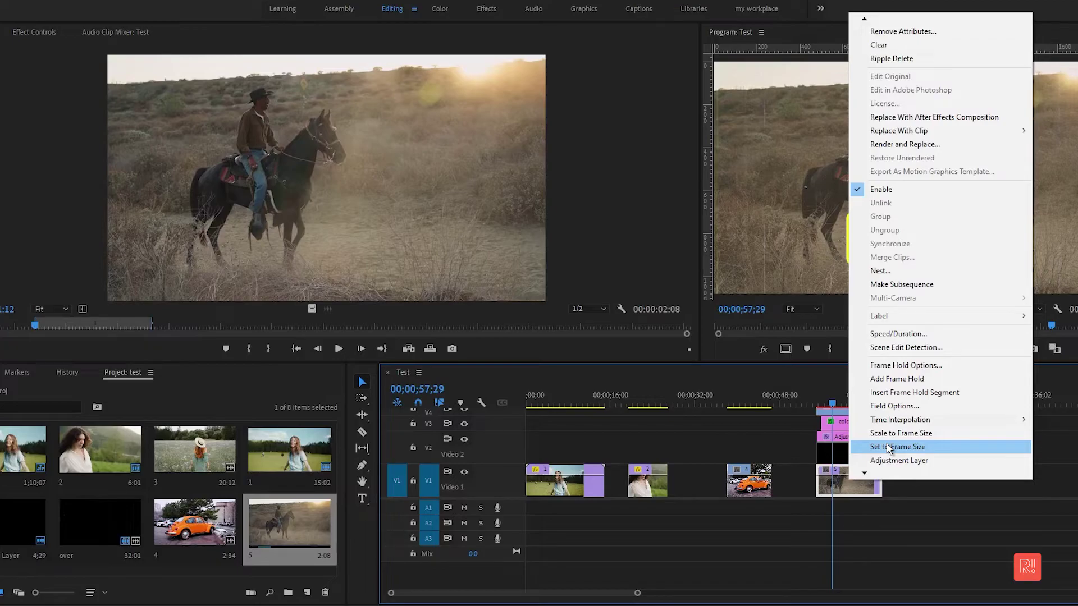
pyautogui.click(889, 448)
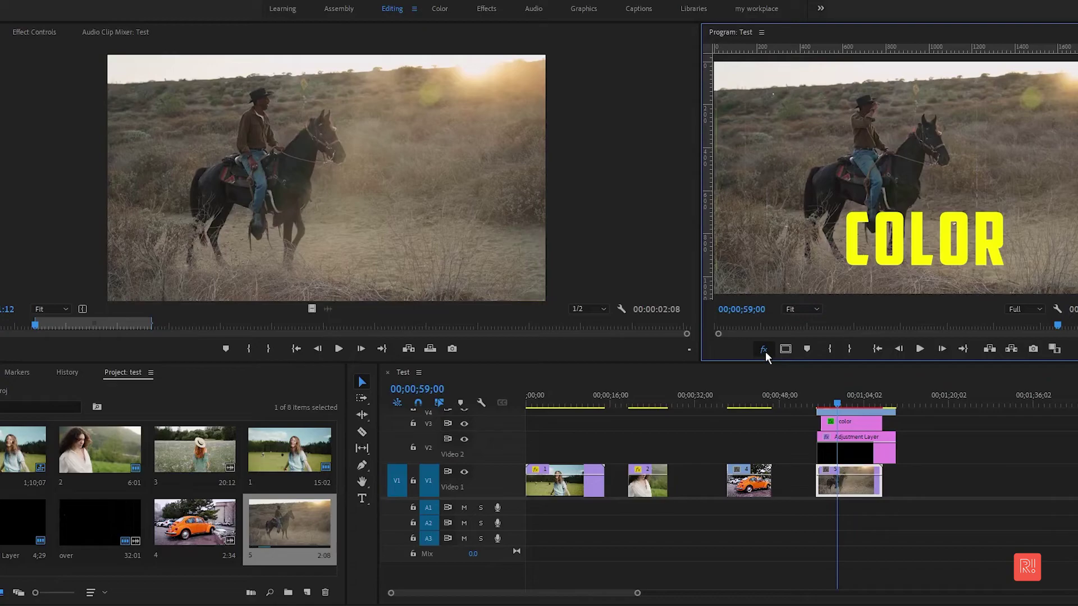
pyautogui.click(850, 388)
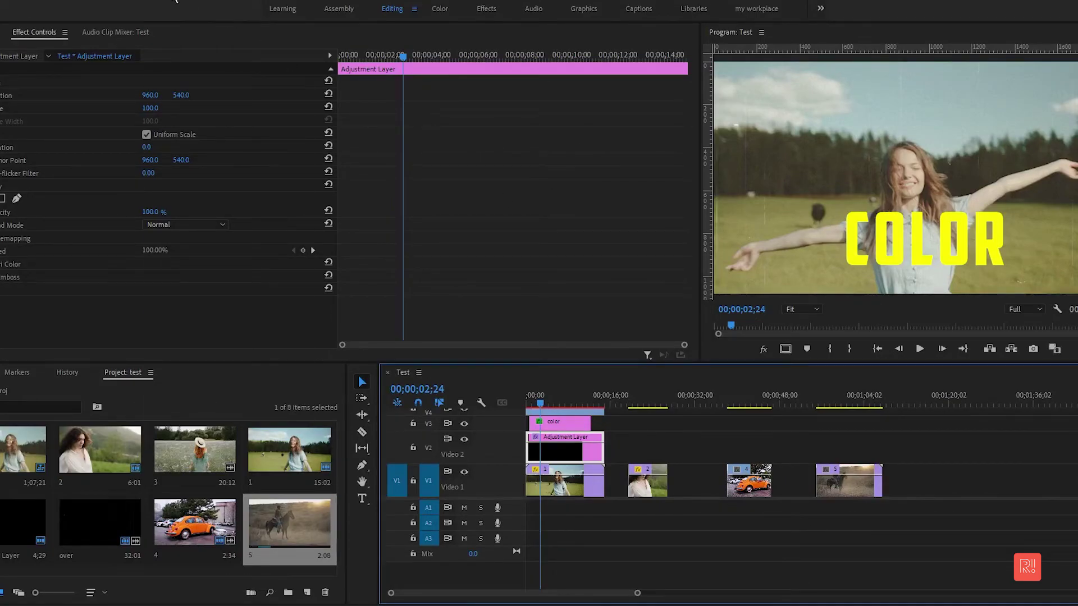
# - In the adjustment layer's Lumetri Color vignette, set the amount to -1.0, midpoint to 44.2 and roundness to 8.3
pyautogui.hotkey('alt', 'w')
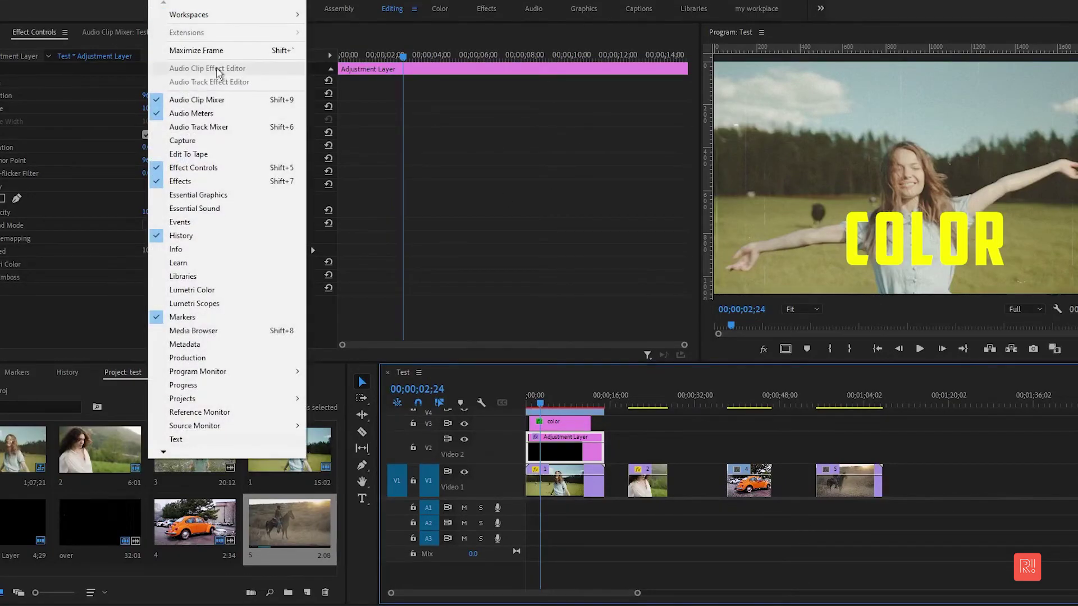
pyautogui.click(258, 295)
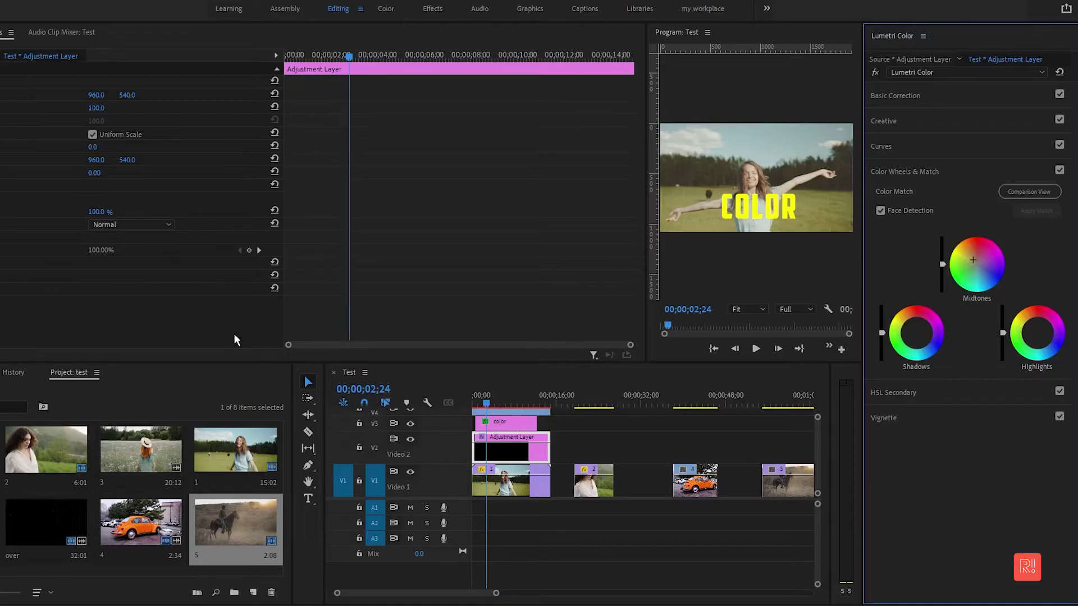
pyautogui.click(935, 414)
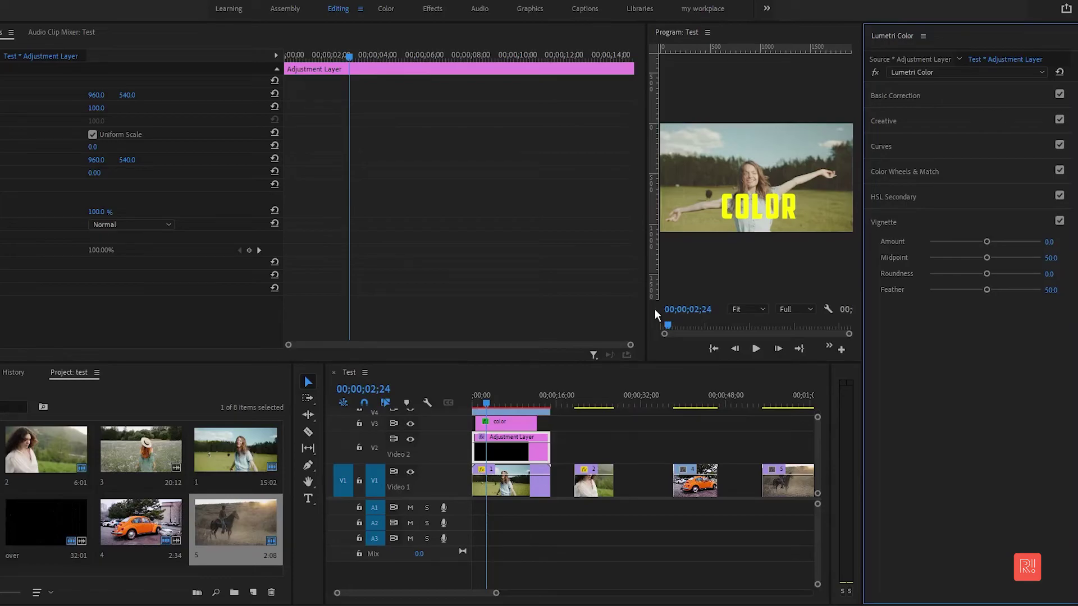
pyautogui.moveTo(986, 241); pyautogui.dragTo(965, 241)
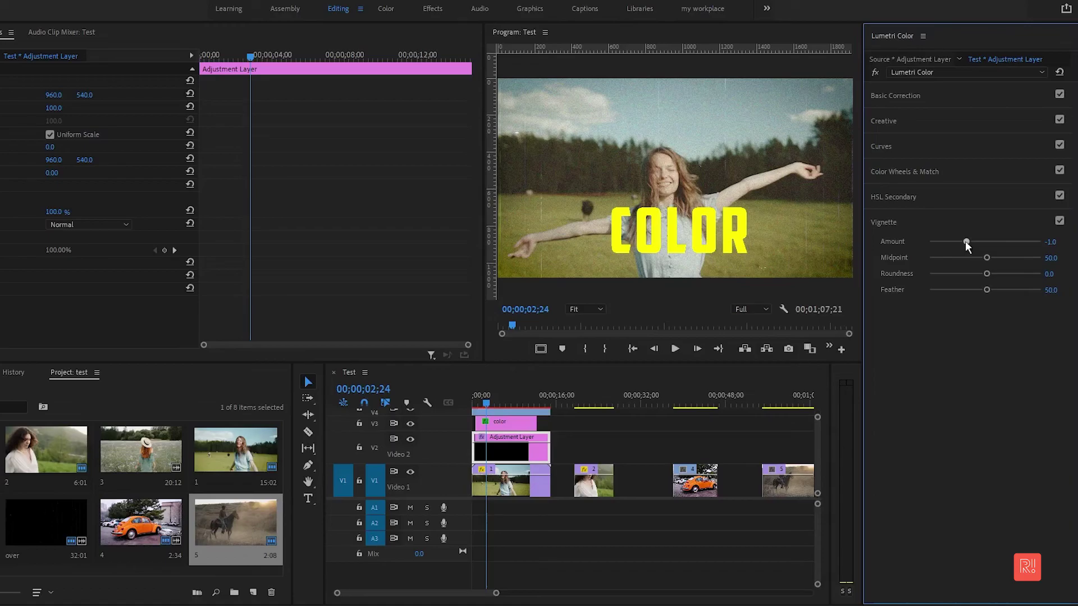
pyautogui.moveTo(986, 257); pyautogui.dragTo(979, 257)
pyautogui.moveTo(986, 274); pyautogui.dragTo(990, 274)
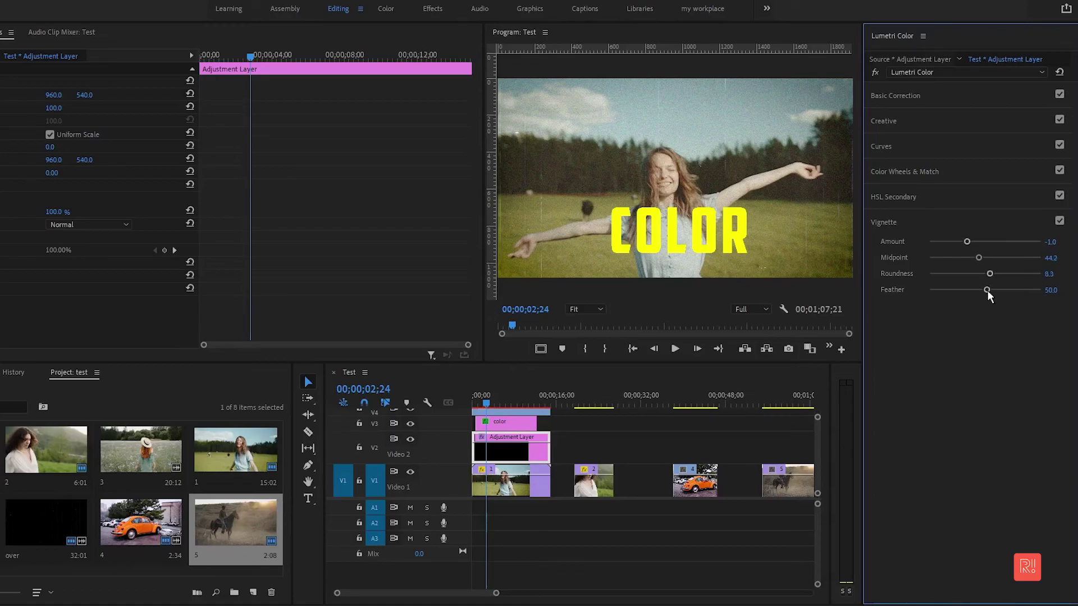